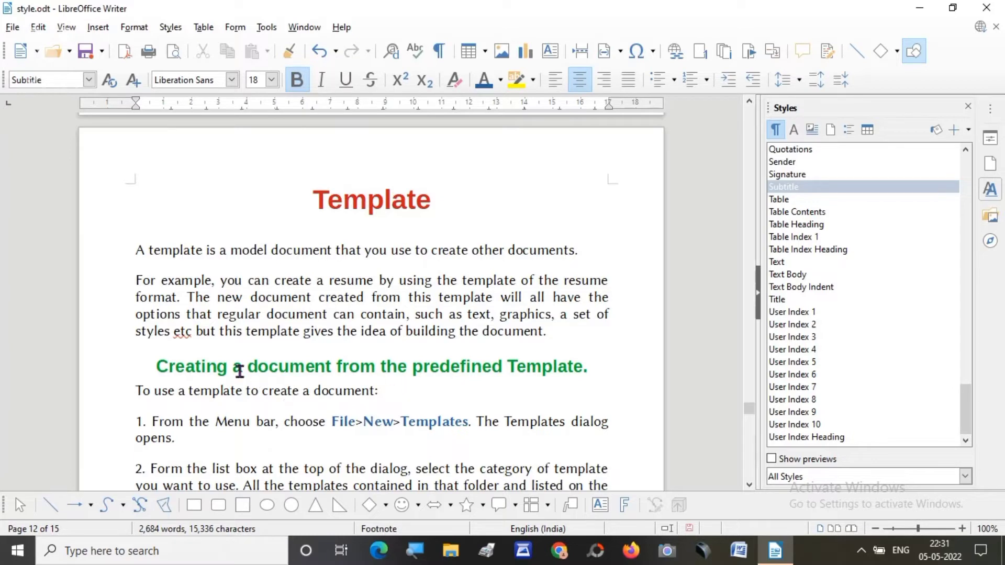
Review the section headings of the Template notes, from creating a document from a predefined template through deleting a template, and return to the chapter title
drag(157, 366, 608, 375)
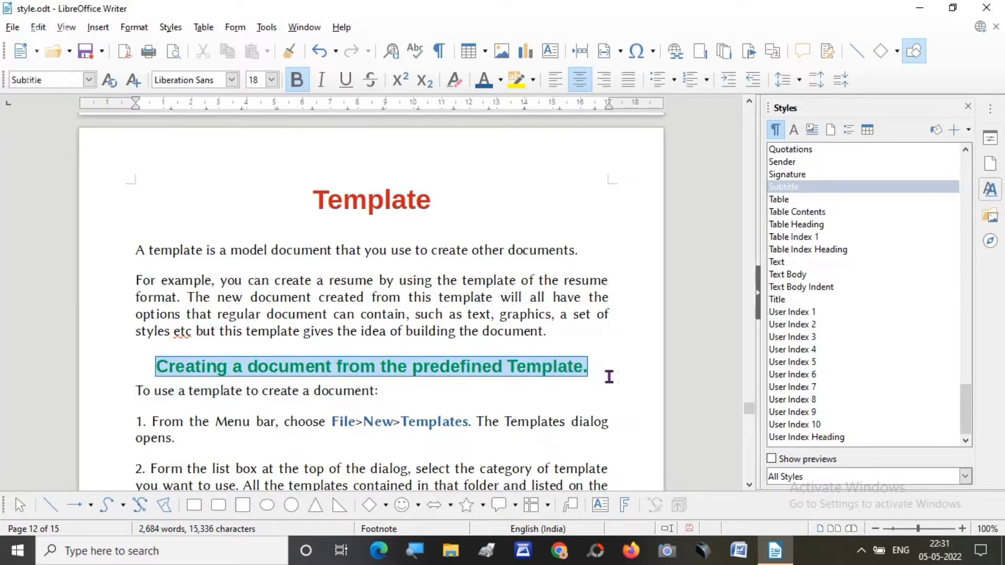
scroll(395, 409, down, 3)
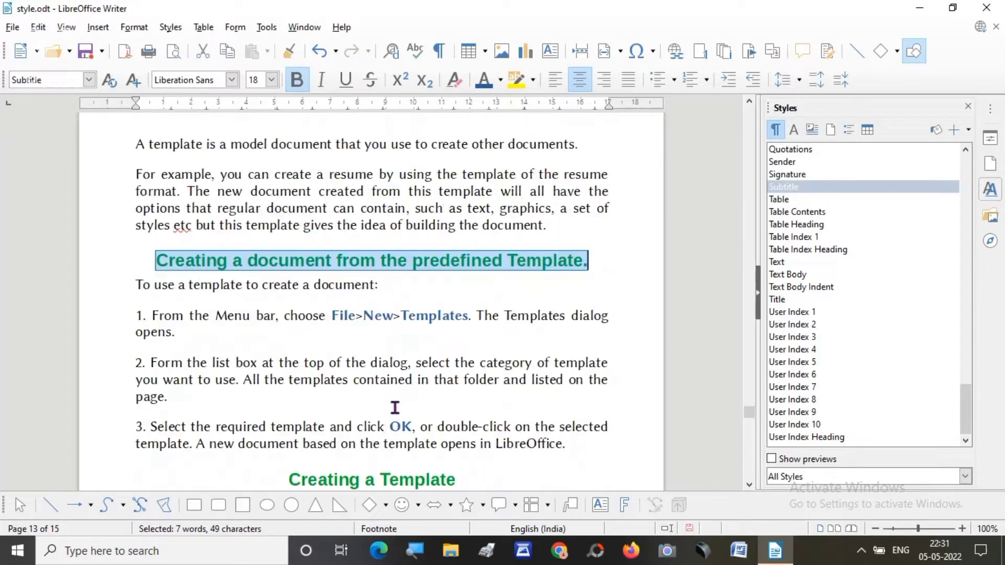
scroll(396, 409, down, 1)
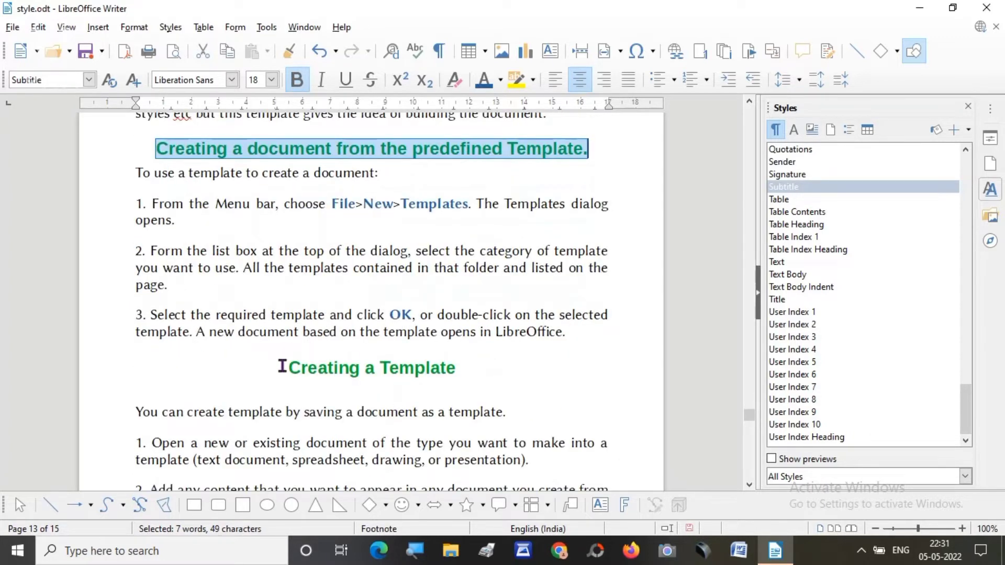
drag(283, 365, 456, 368)
scroll(474, 376, down, 3)
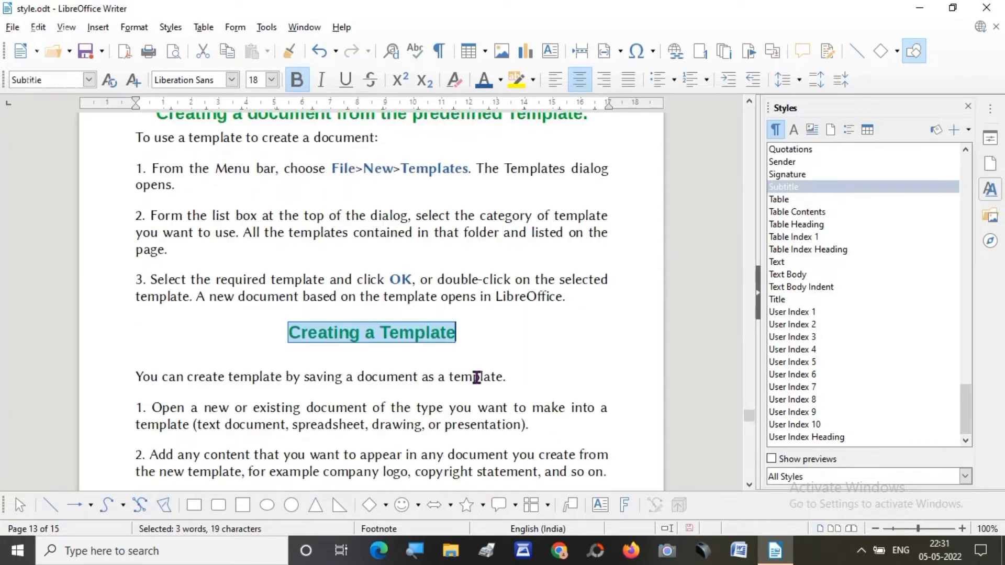
scroll(476, 377, down, 7)
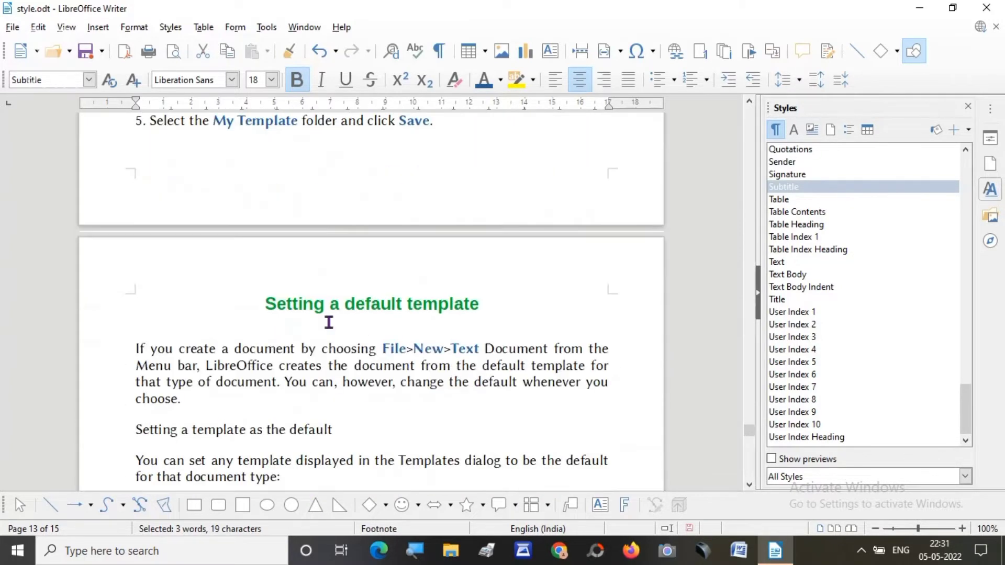
drag(265, 304, 487, 313)
scroll(438, 433, down, 3)
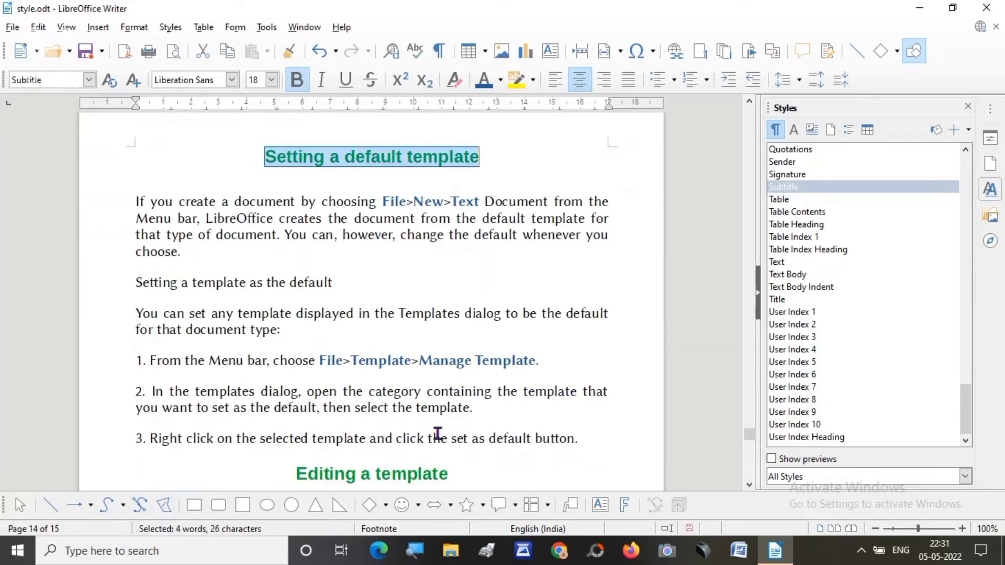
scroll(400, 445, down, 1)
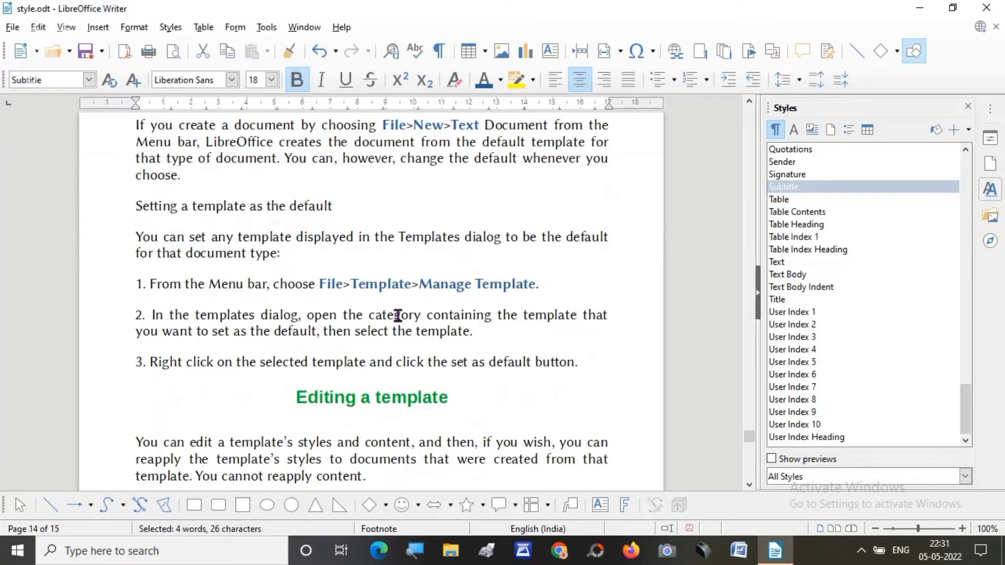
scroll(390, 366, down, 2)
drag(296, 327, 459, 330)
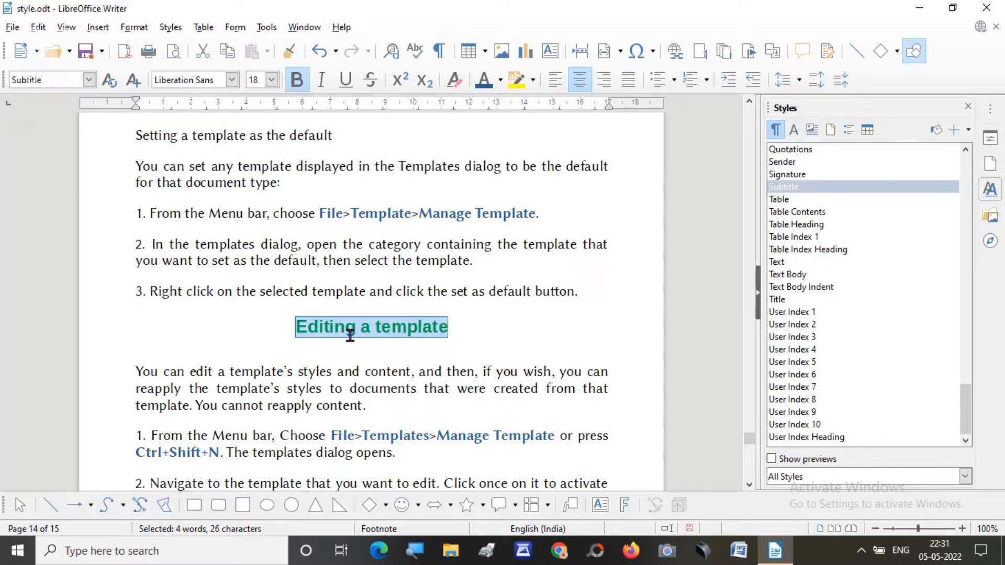
scroll(400, 398, down, 5)
scroll(401, 398, down, 6)
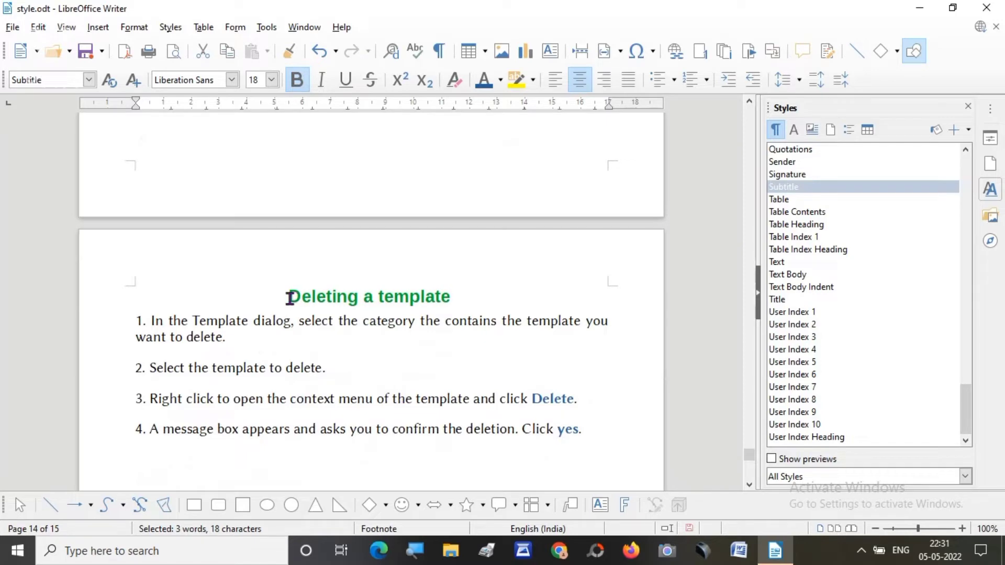
drag(292, 297, 476, 296)
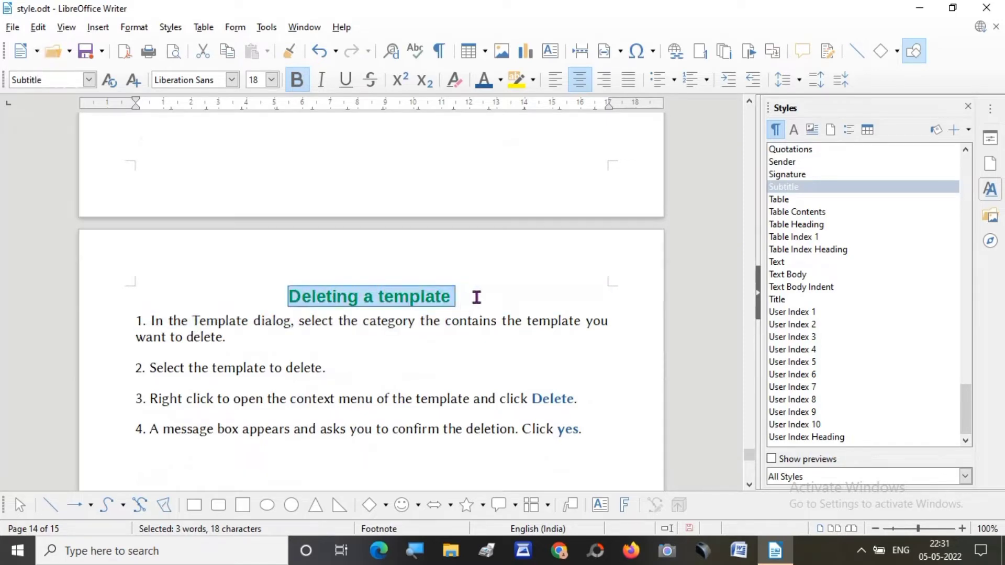
scroll(429, 387, up, 15)
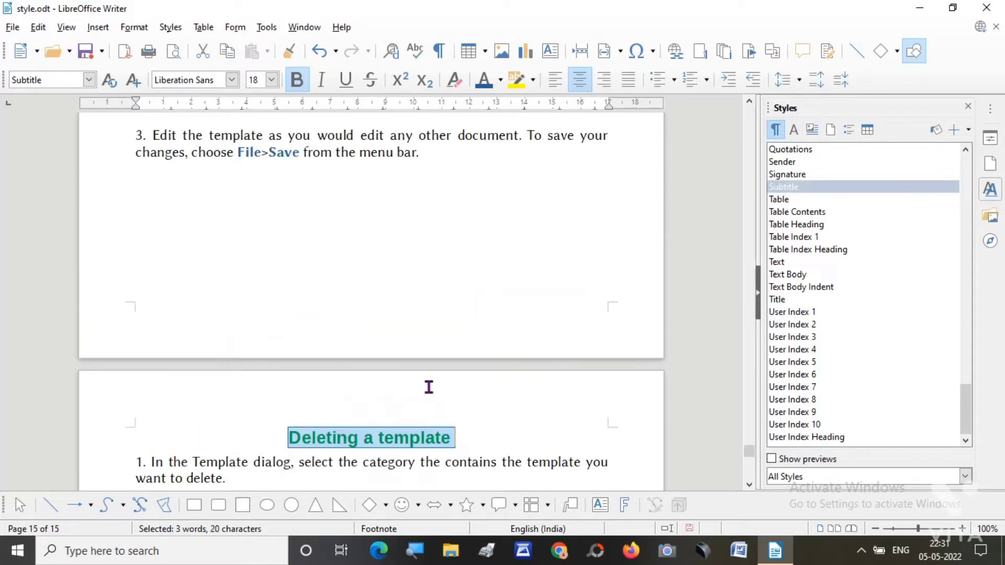
scroll(434, 386, up, 10)
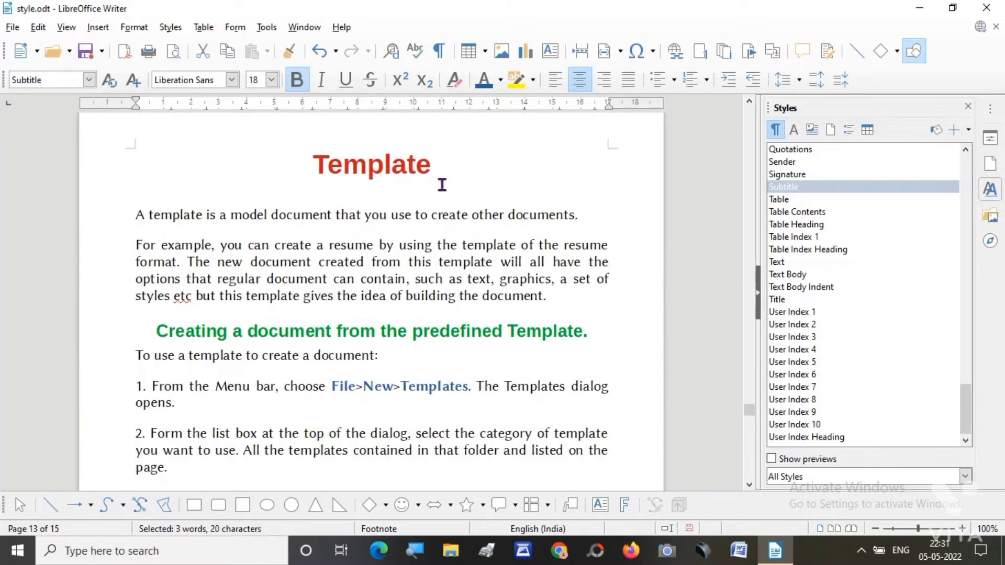
Create a new document from the predefined Resume template, following the instructions in the notes
click(338, 195)
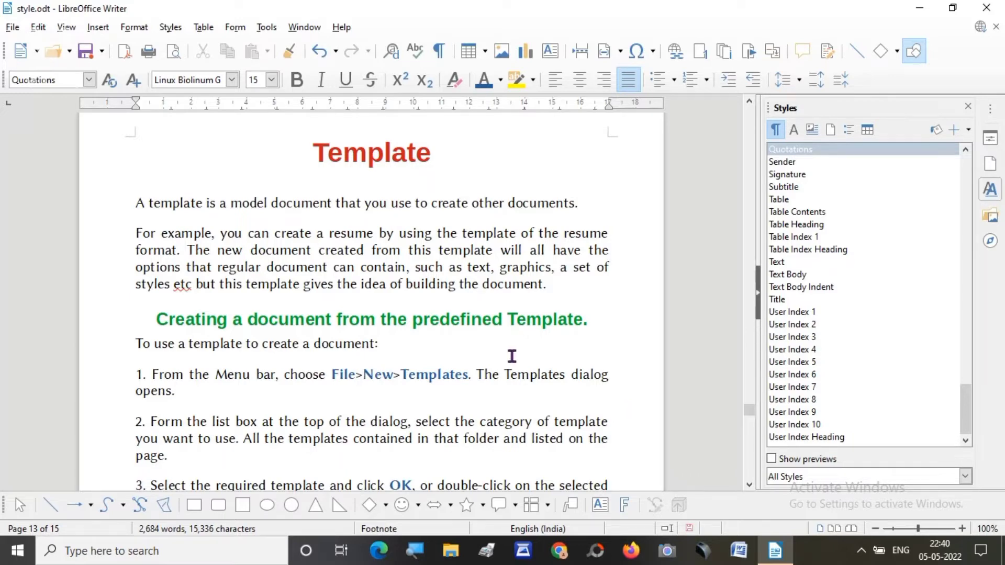
scroll(492, 374, down, 4)
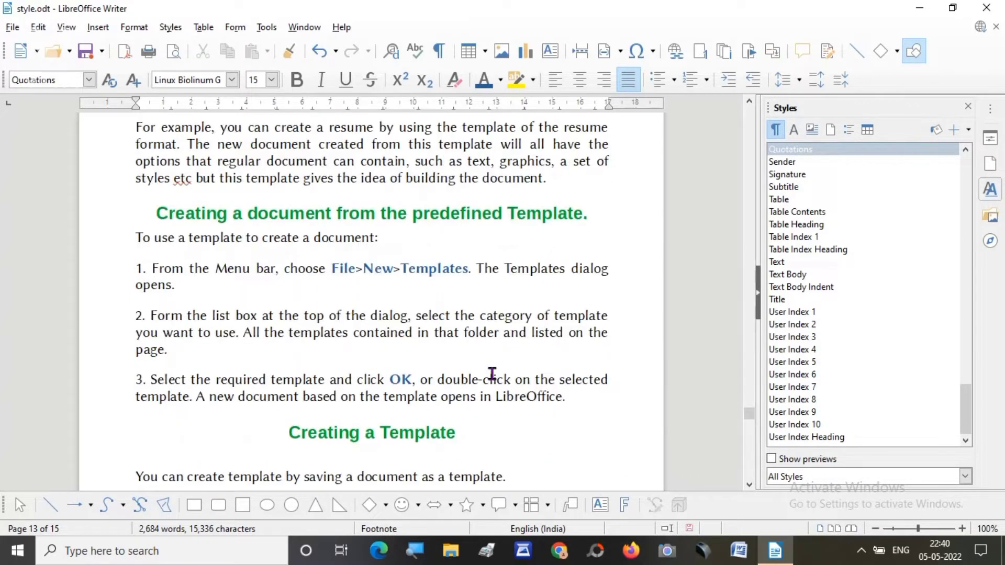
scroll(492, 374, down, 2)
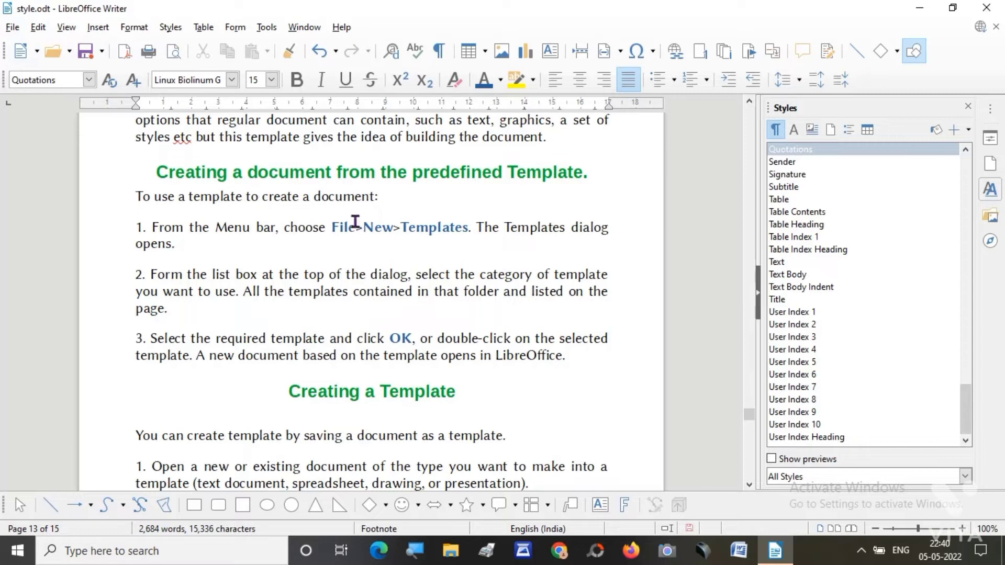
click(13, 31)
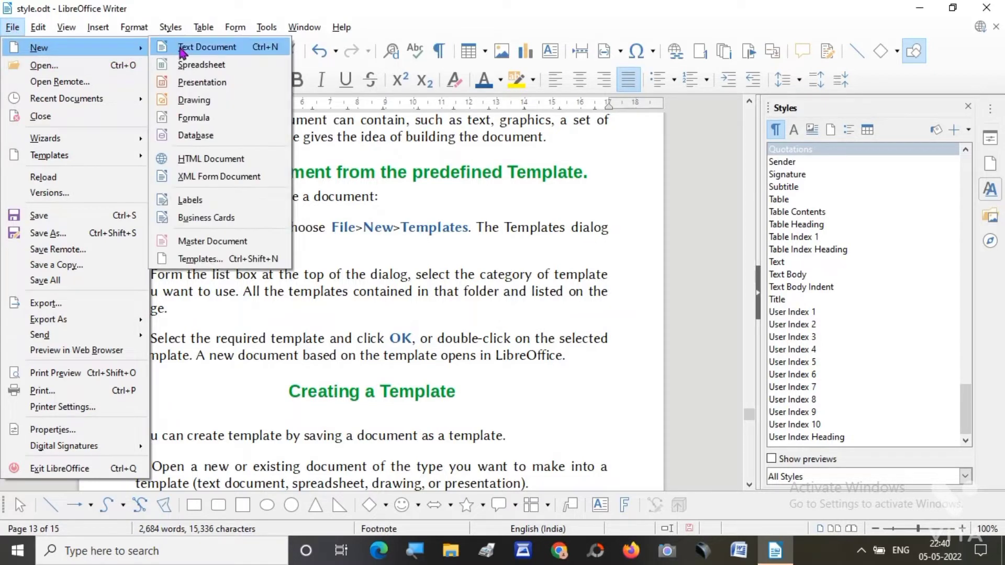
click(202, 259)
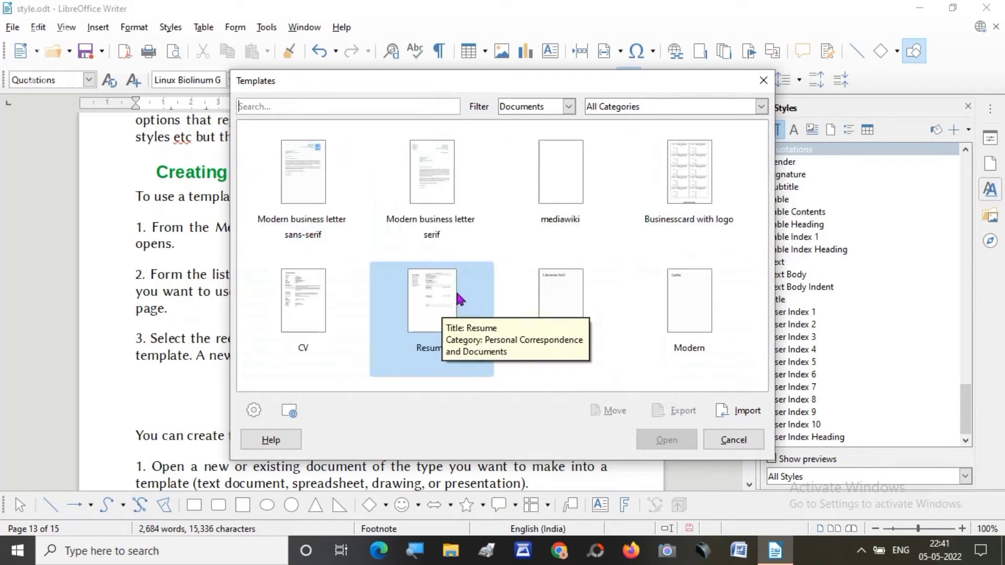
click(428, 298)
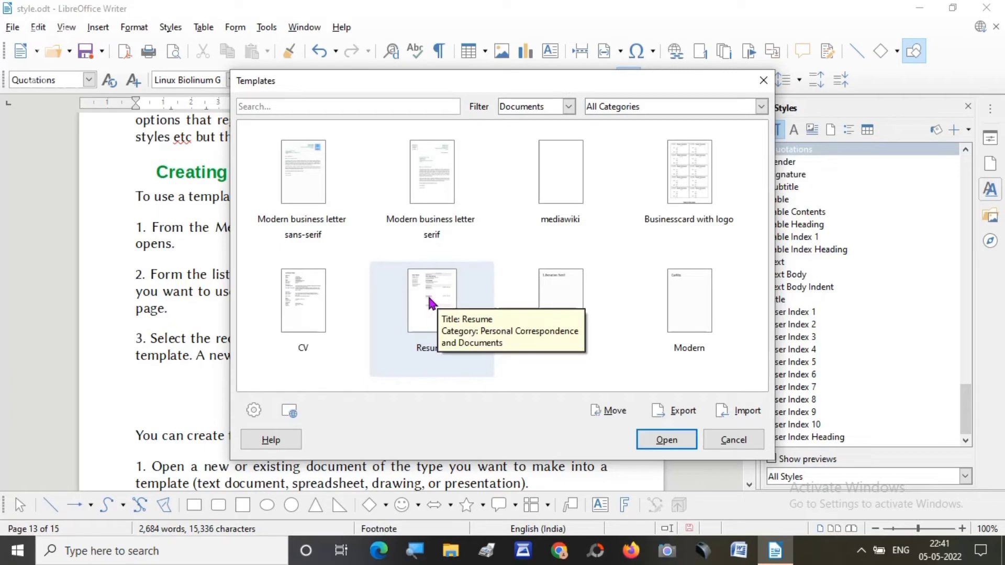
click(667, 441)
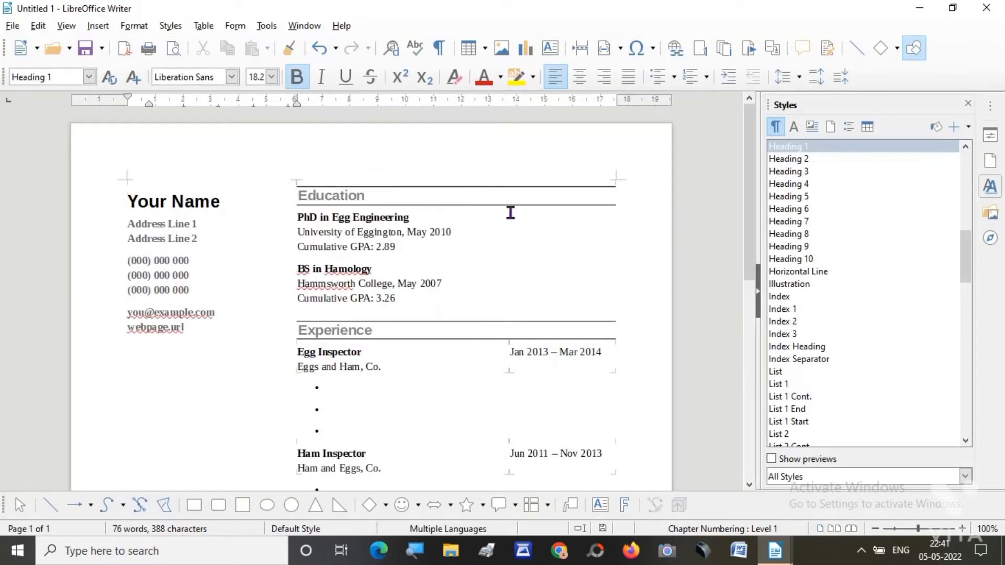
Examine the new resume document's contact details, Education, Experience and Skills sections, and close it
scroll(400, 209, down, 10)
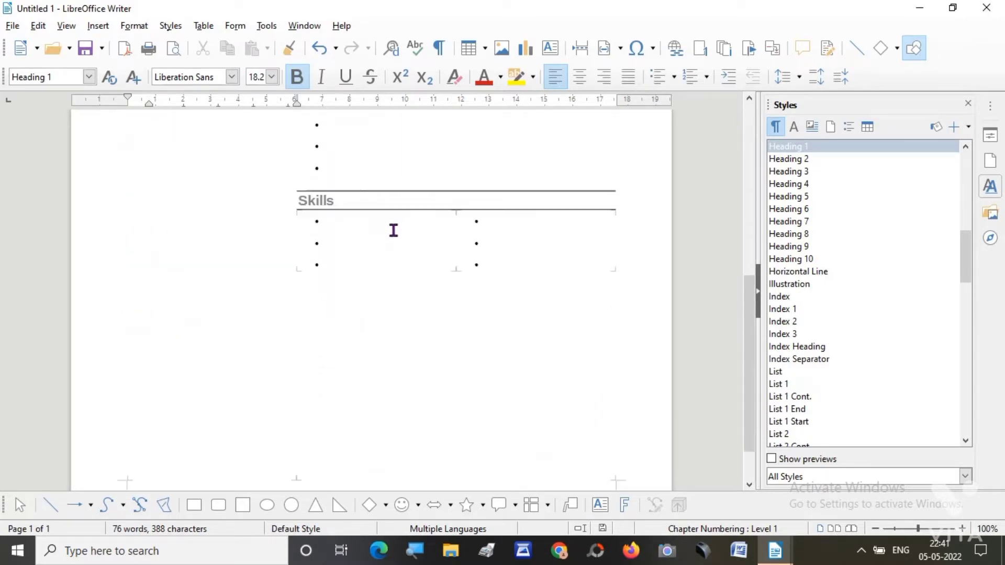
scroll(394, 230, up, 4)
scroll(394, 232, up, 6)
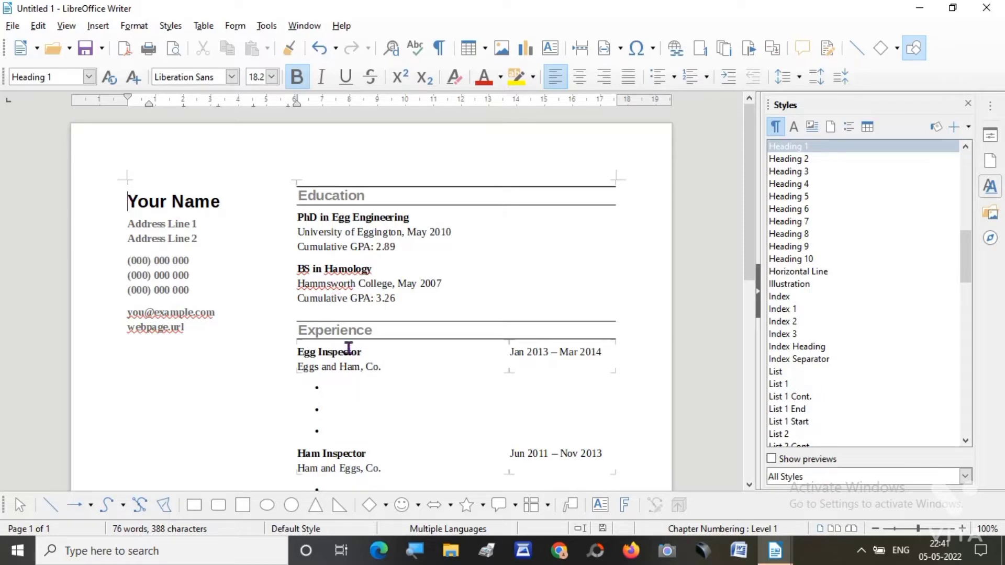
scroll(349, 348, down, 5)
scroll(263, 303, up, 5)
scroll(386, 325, down, 1)
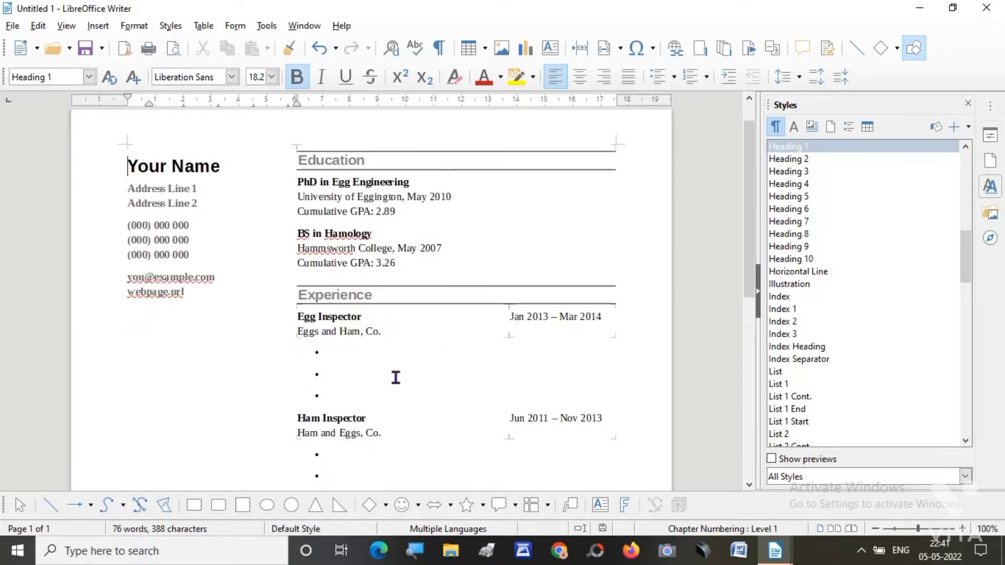
scroll(395, 377, down, 6)
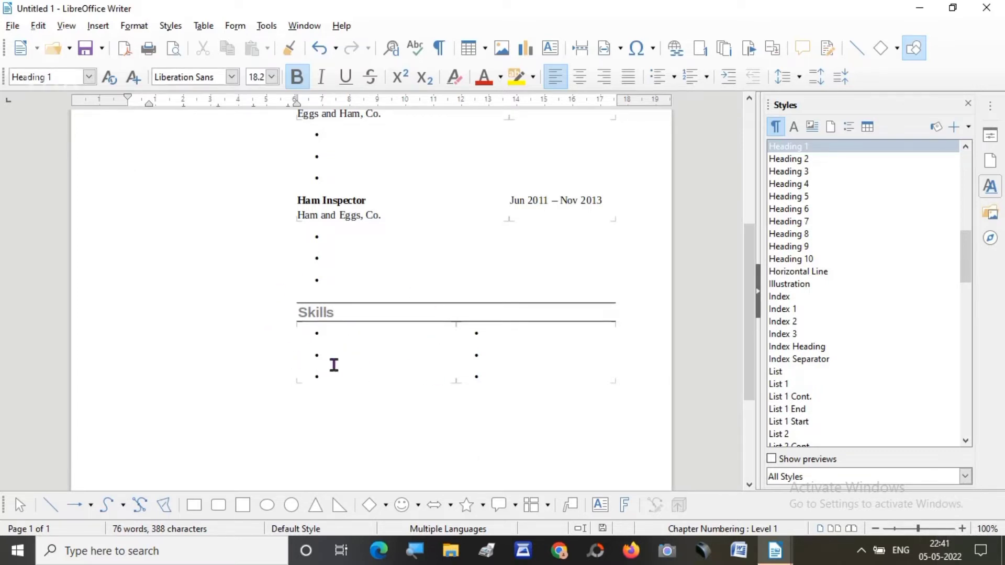
scroll(332, 364, up, 8)
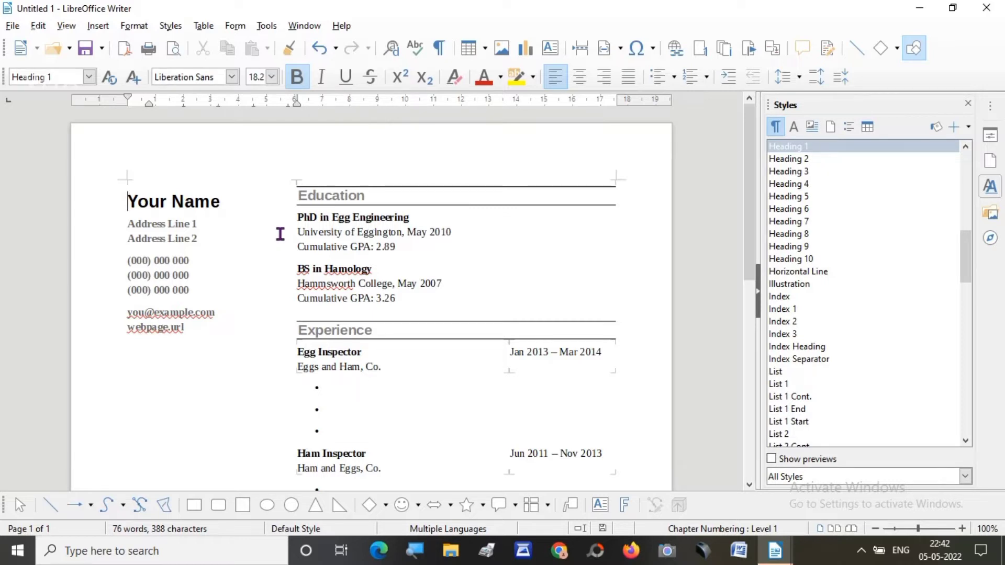
scroll(286, 282, down, 1)
scroll(422, 348, down, 5)
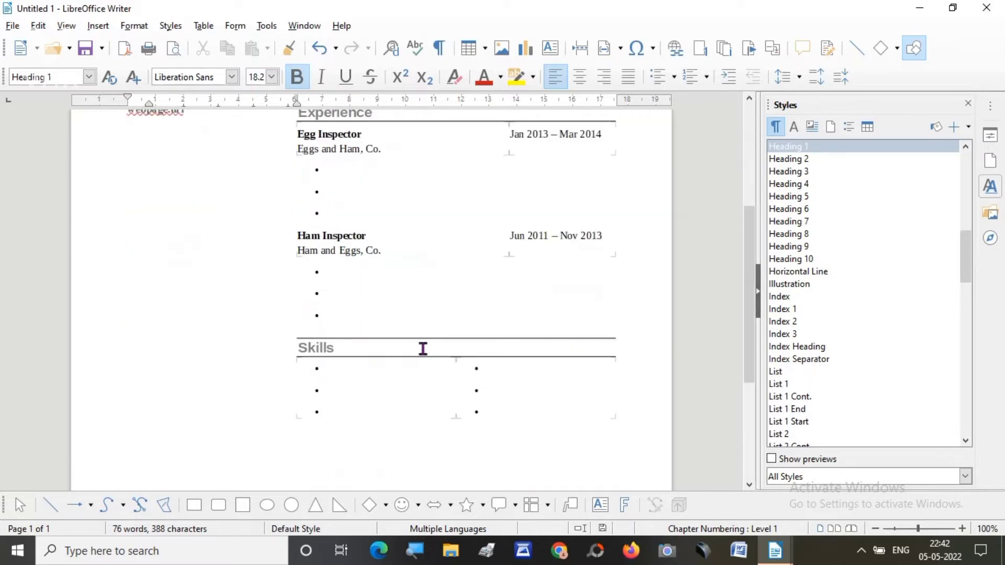
scroll(431, 356, up, 3)
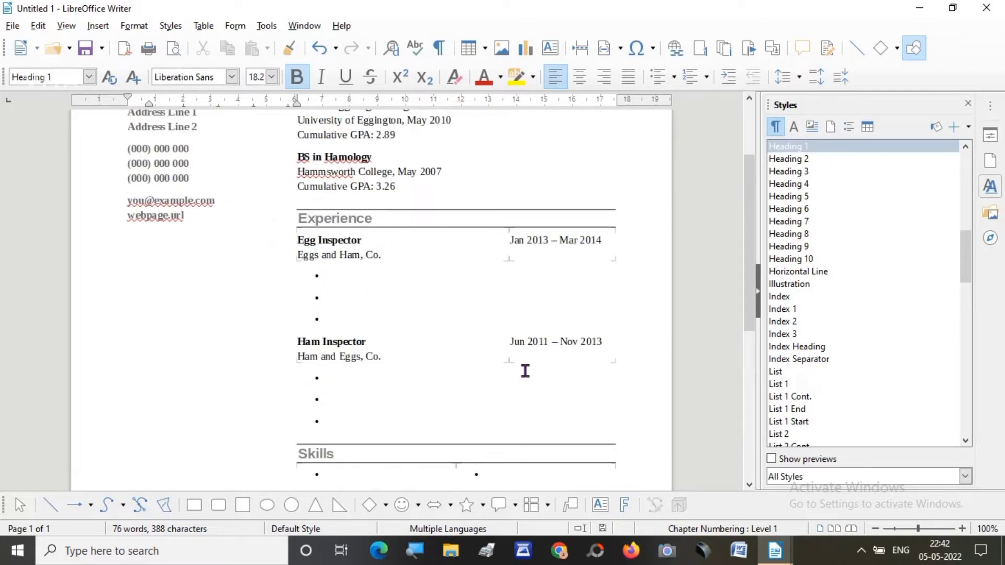
scroll(335, 344, up, 3)
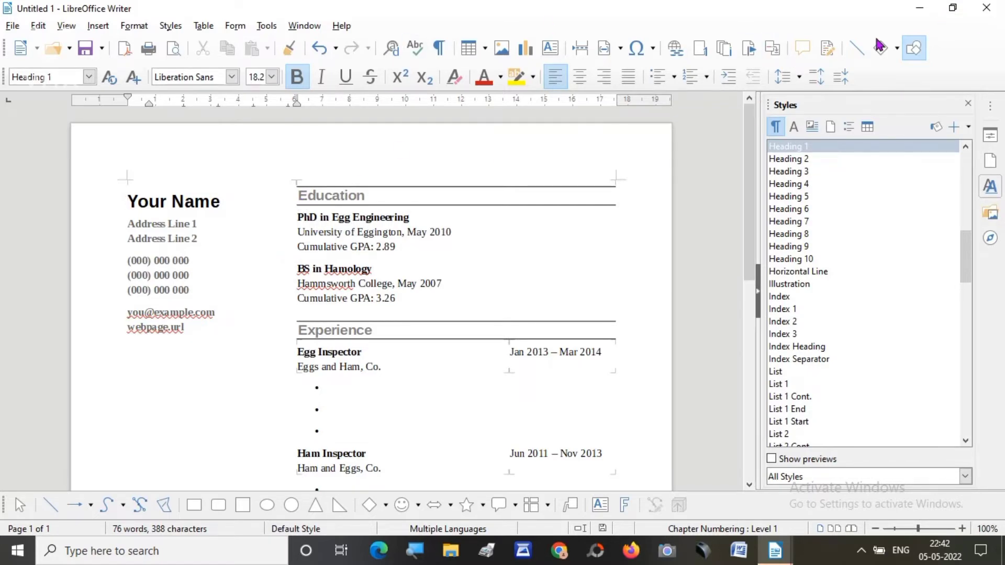
click(988, 7)
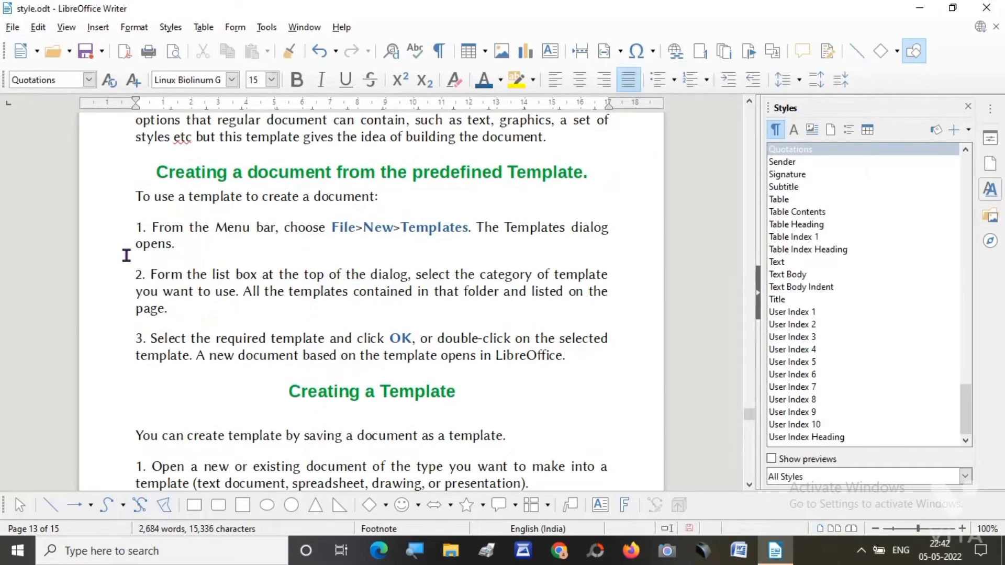
Review the predefined template heading and read the "Creating a Template" instructions, including the document types that can become templates
scroll(304, 359, down, 3)
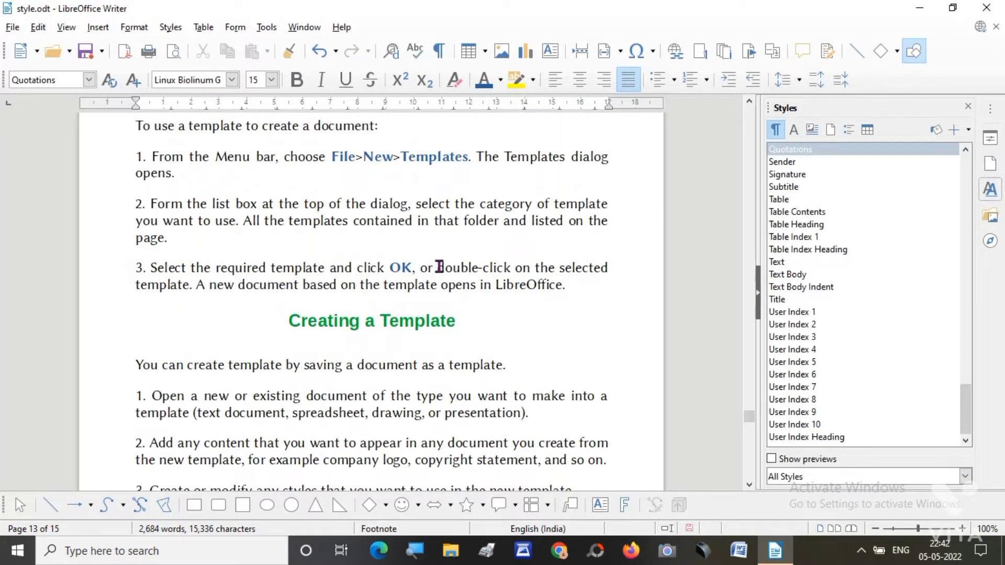
scroll(313, 167, up, 3)
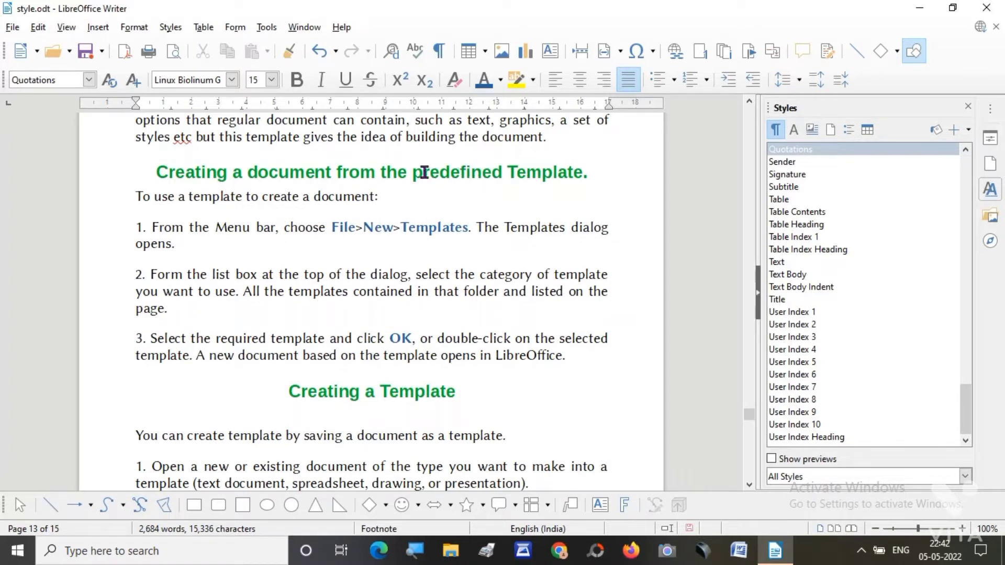
drag(414, 173, 590, 176)
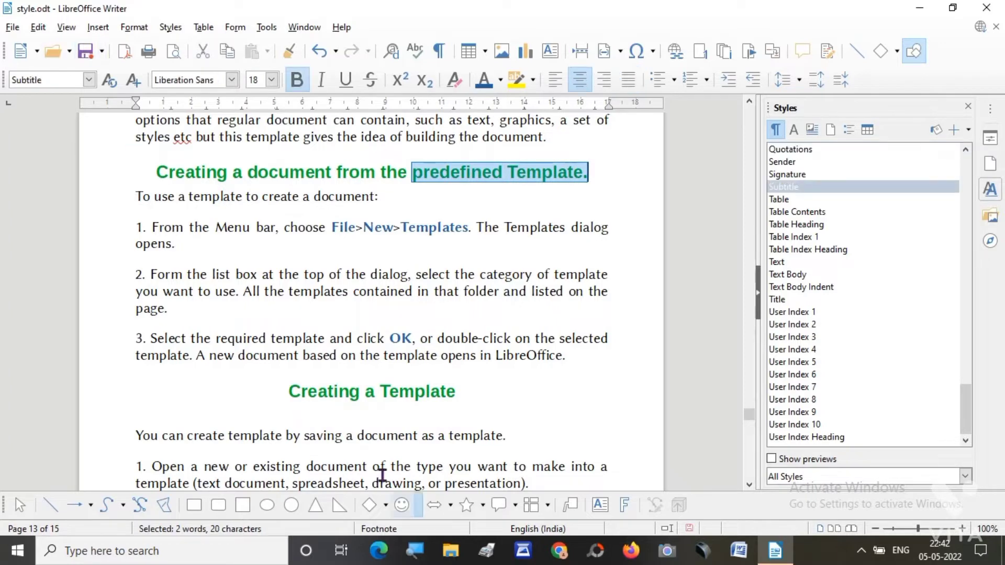
scroll(392, 471, down, 3)
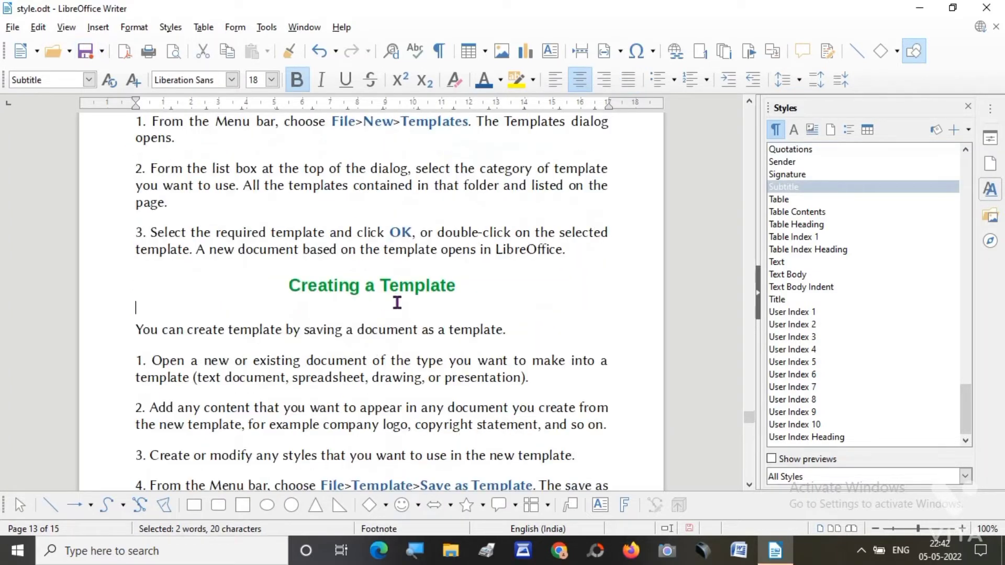
scroll(397, 303, down, 3)
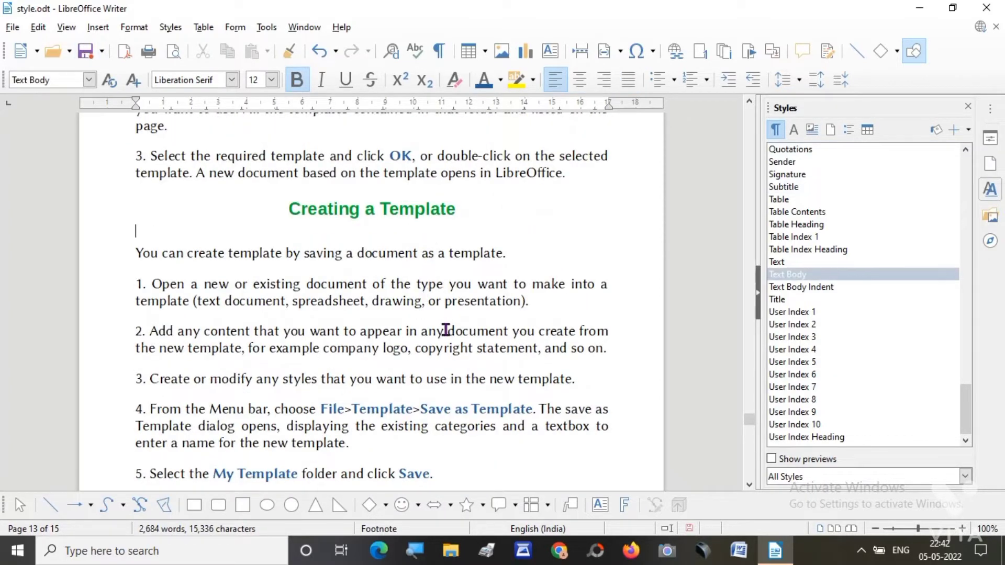
scroll(445, 328, down, 3)
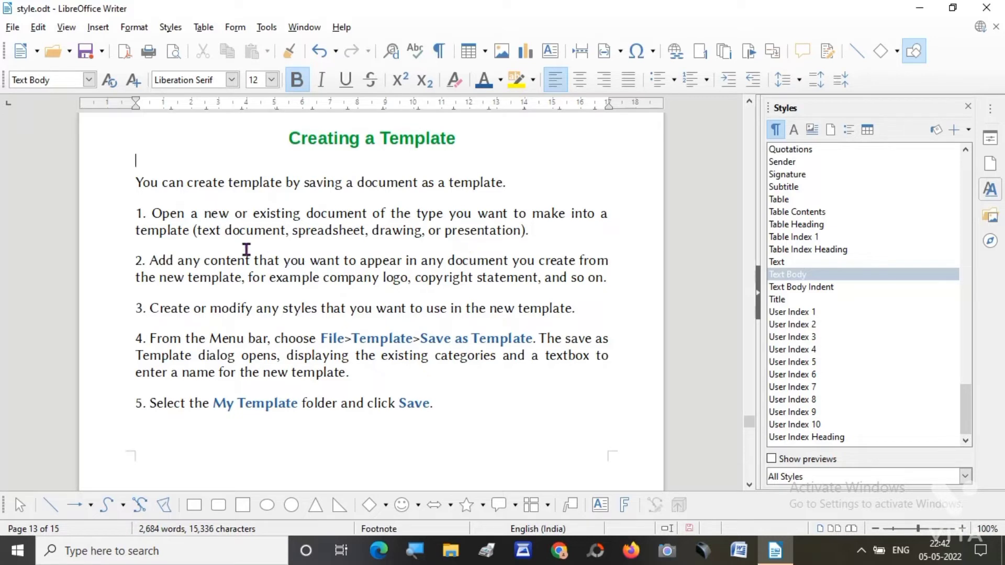
drag(225, 231, 508, 235)
click(388, 232)
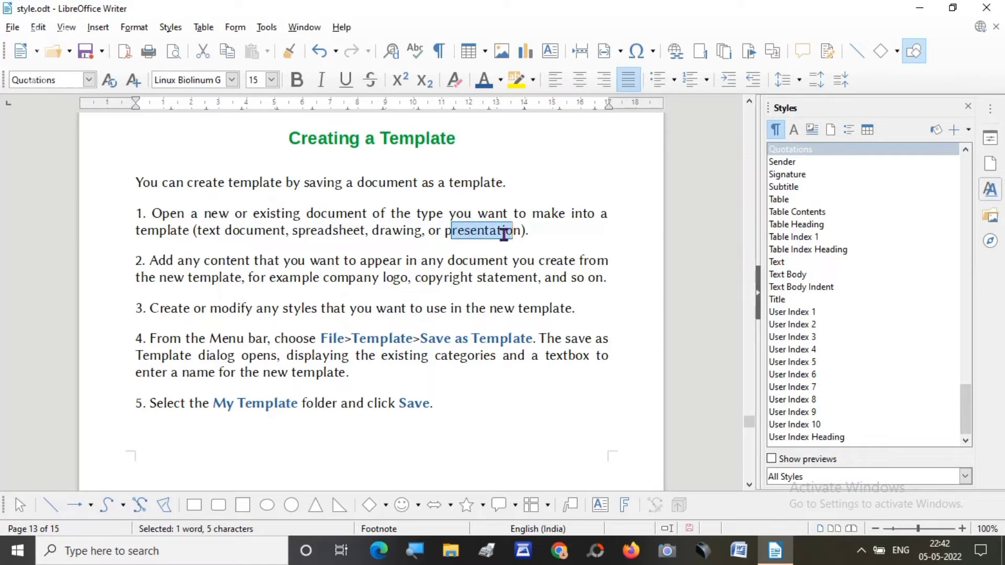
Read through the numbered "Creating a Template" instructions, from the usable document types to saving through Save as Template
click(201, 230)
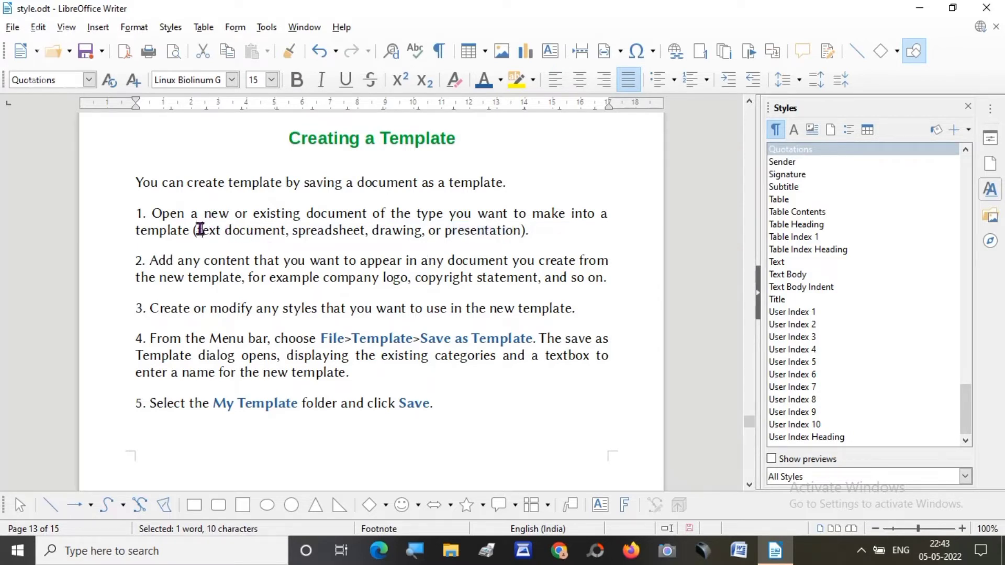
drag(201, 230, 276, 233)
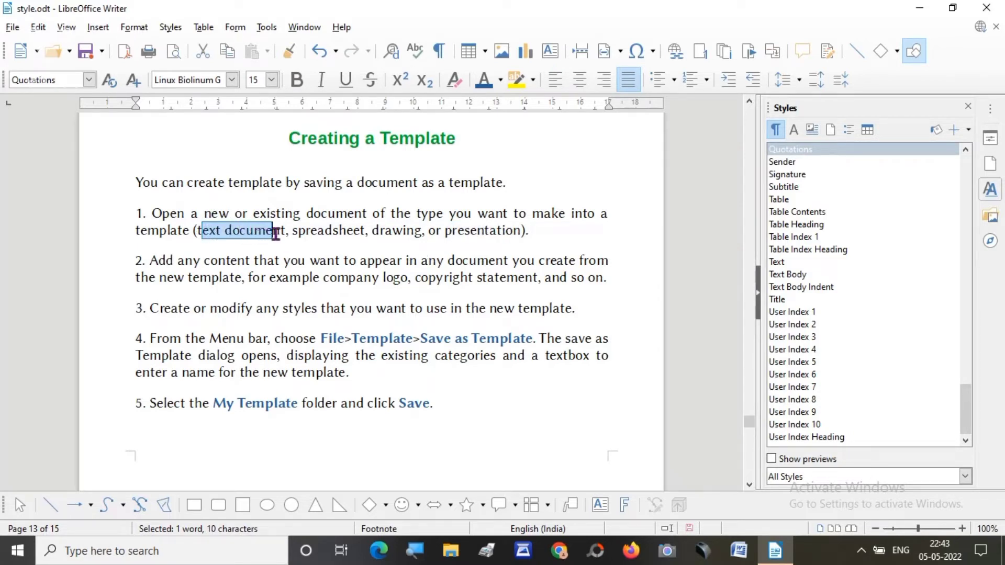
click(238, 260)
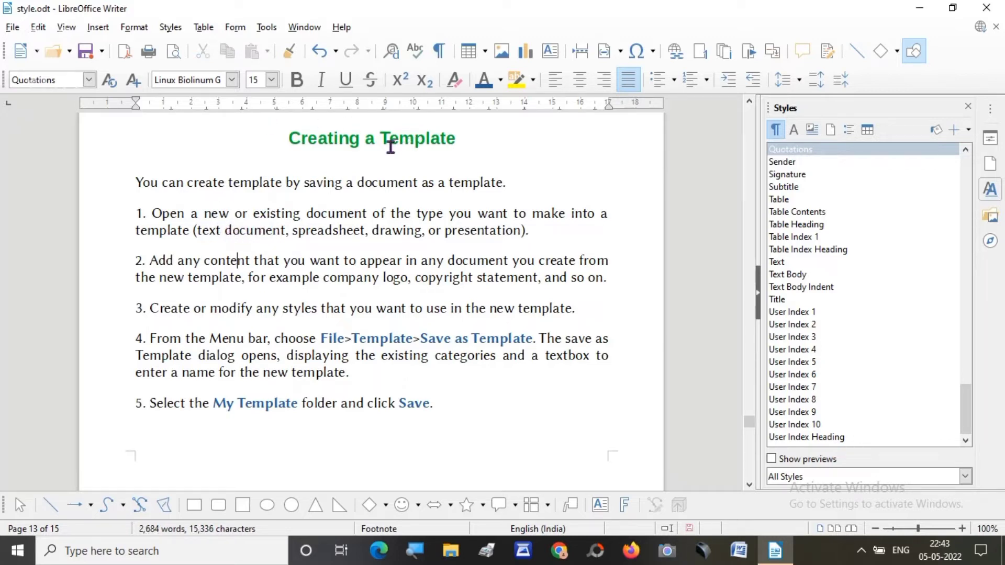
scroll(292, 332, down, 1)
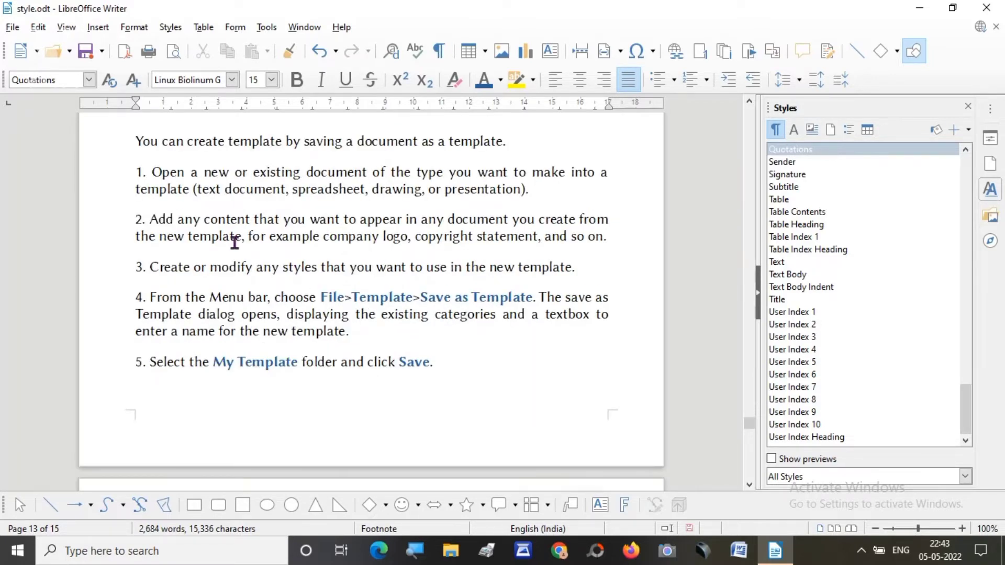
scroll(230, 316, down, 1)
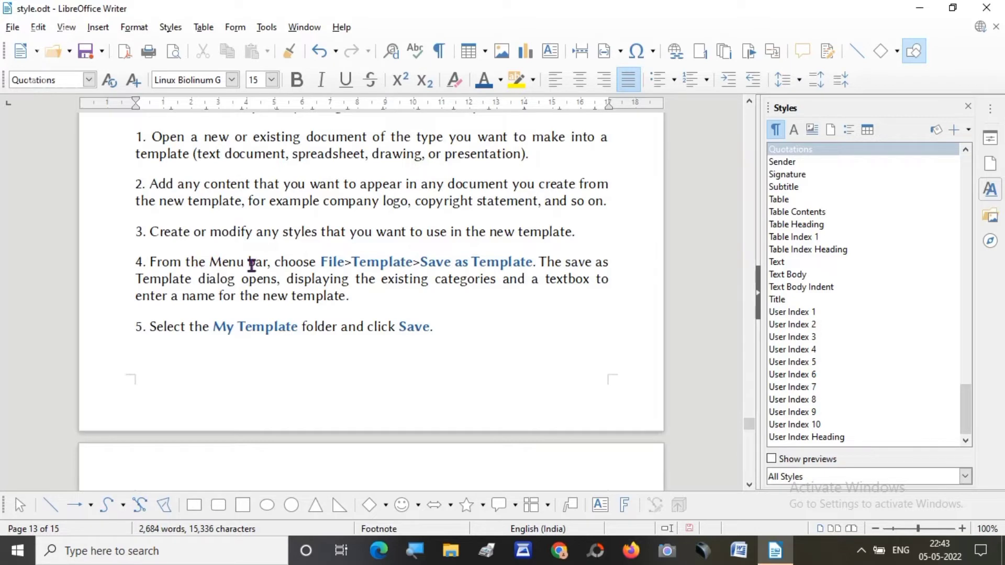
drag(320, 262, 504, 265)
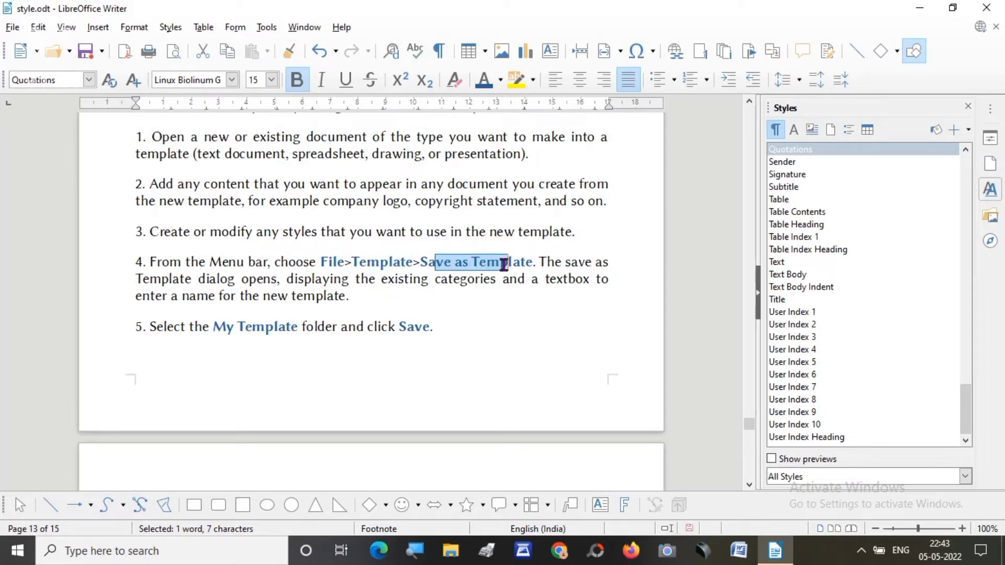
click(499, 355)
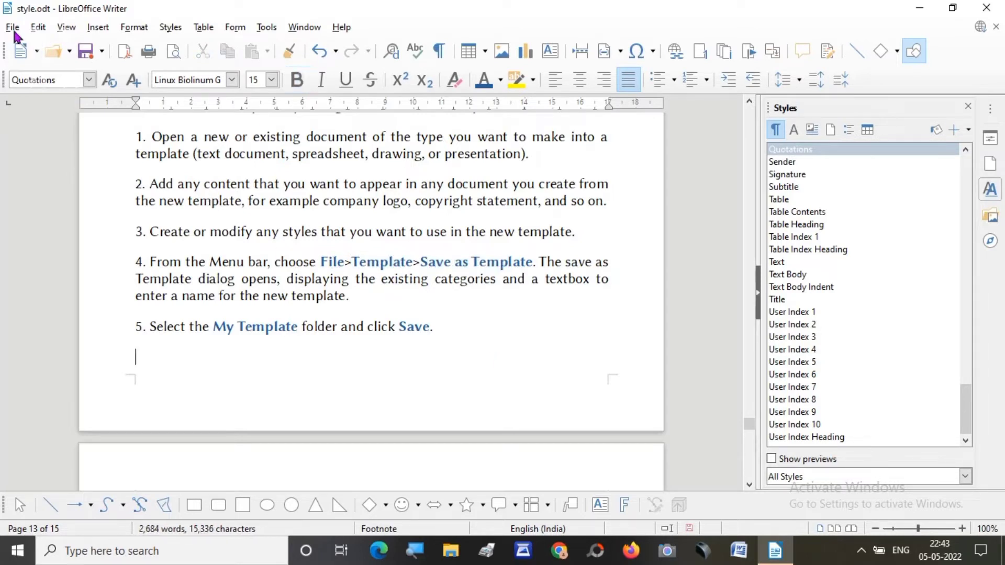
Look up the Save as Template command named in the notes, and return to the "Creating a Template" heading
click(12, 29)
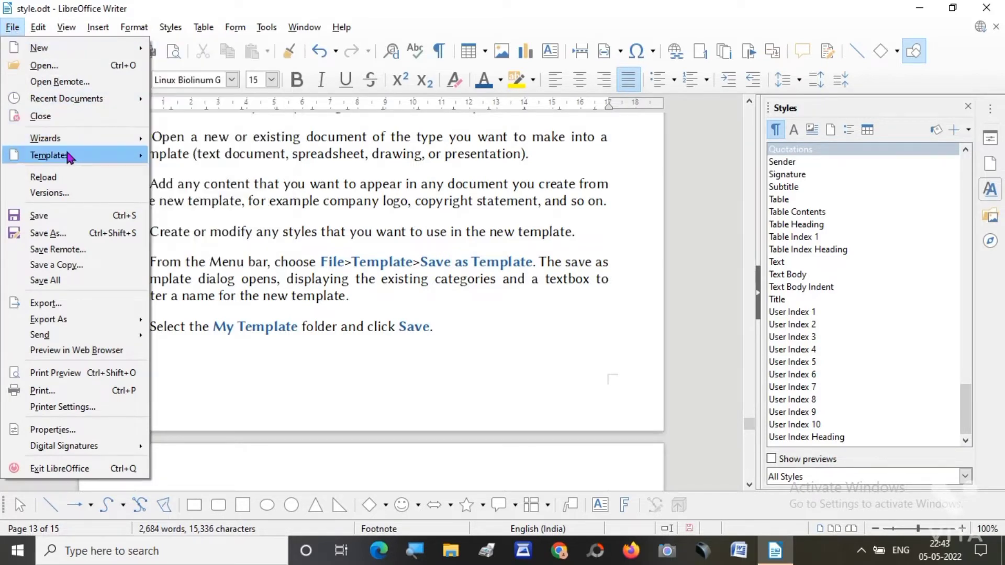
mouse_move(69, 156)
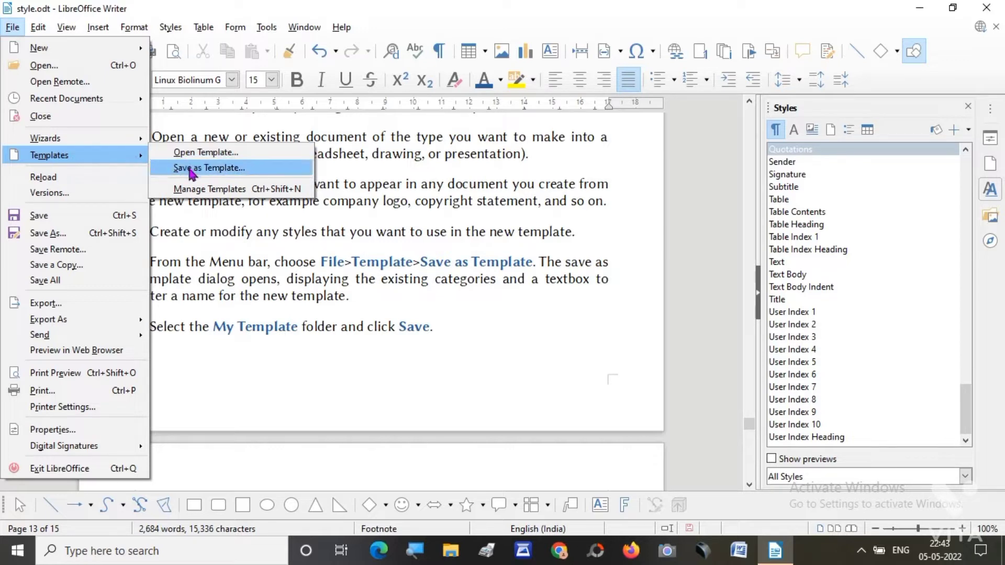
click(287, 372)
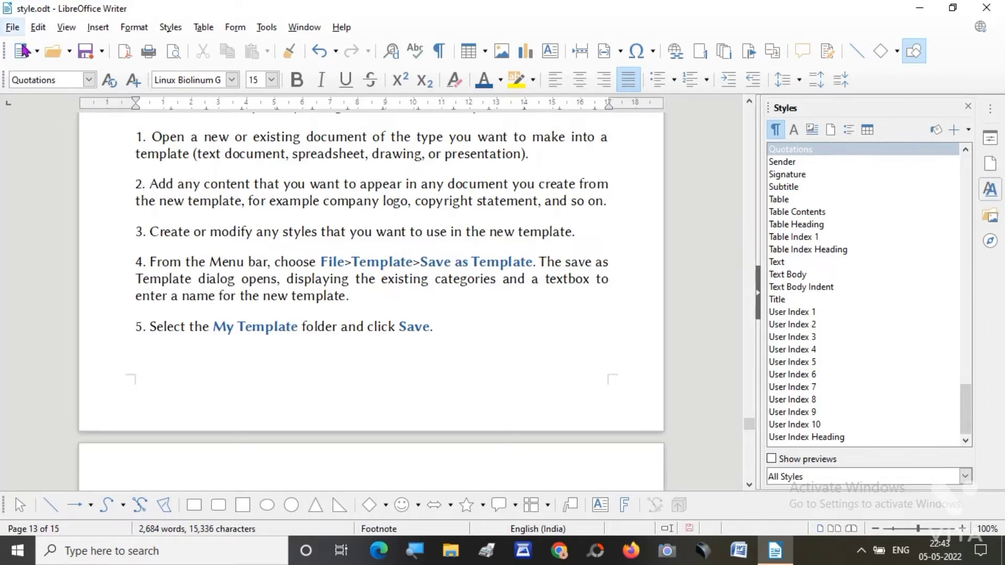
scroll(372, 261, up, 4)
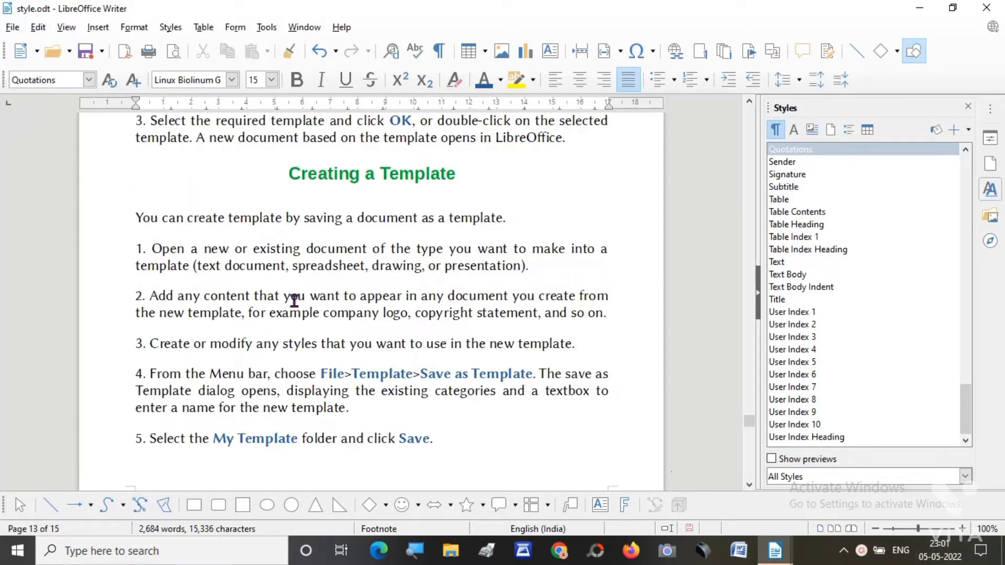
Create a new blank text document and enter the addressee lines "The Principal", "Hr Sec School" and "Pahlagam"
click(12, 28)
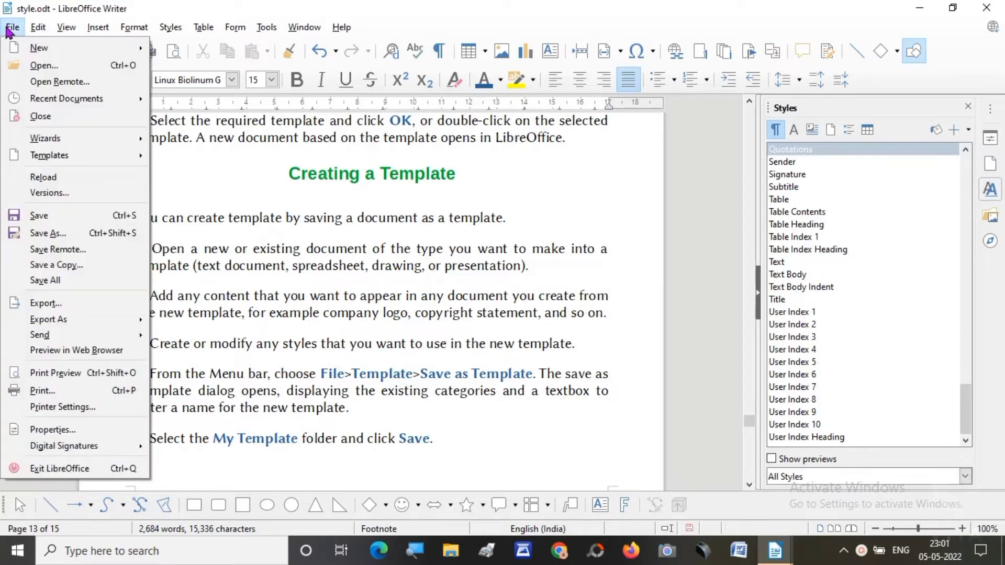
mouse_move(31, 48)
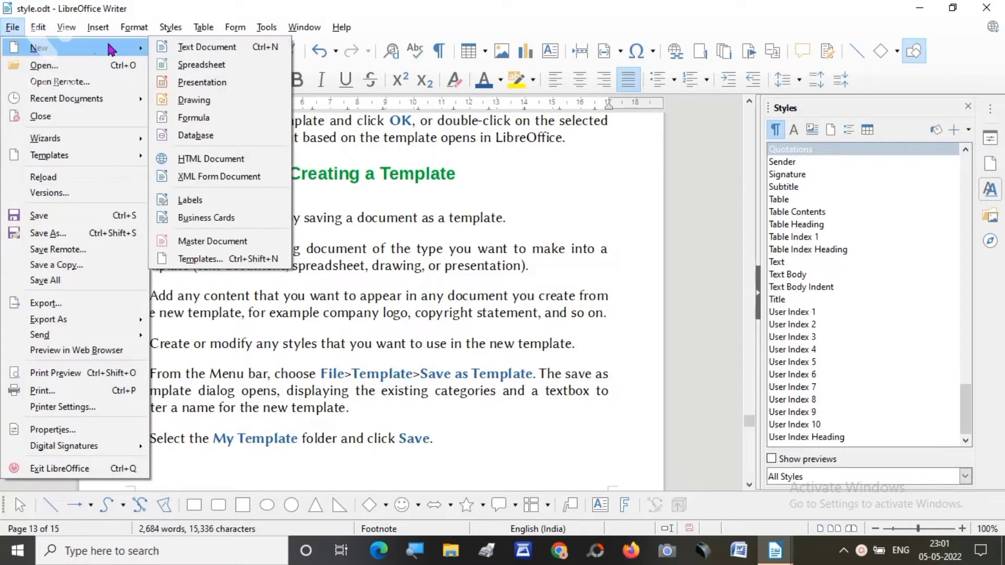
click(195, 48)
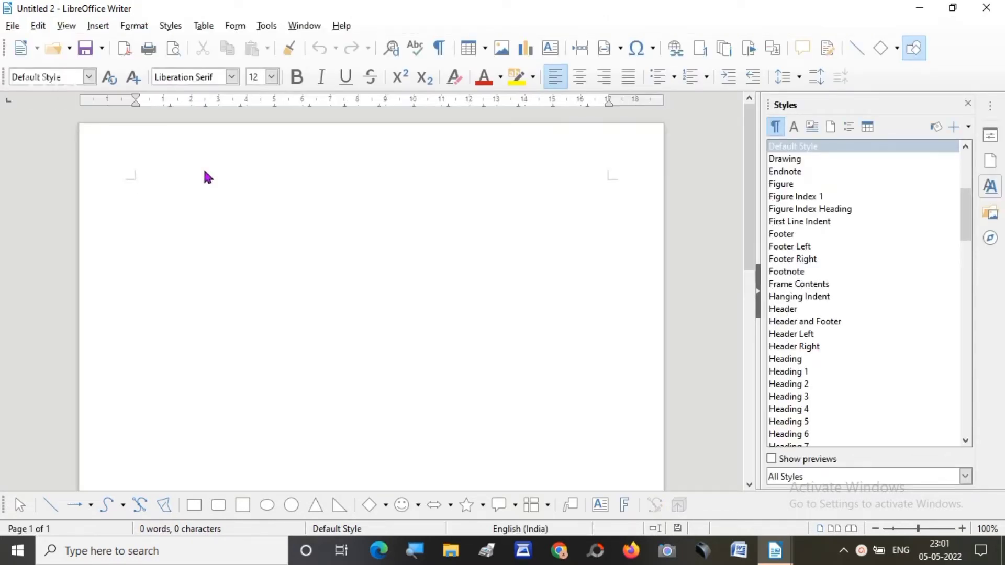
text(Tdhe)
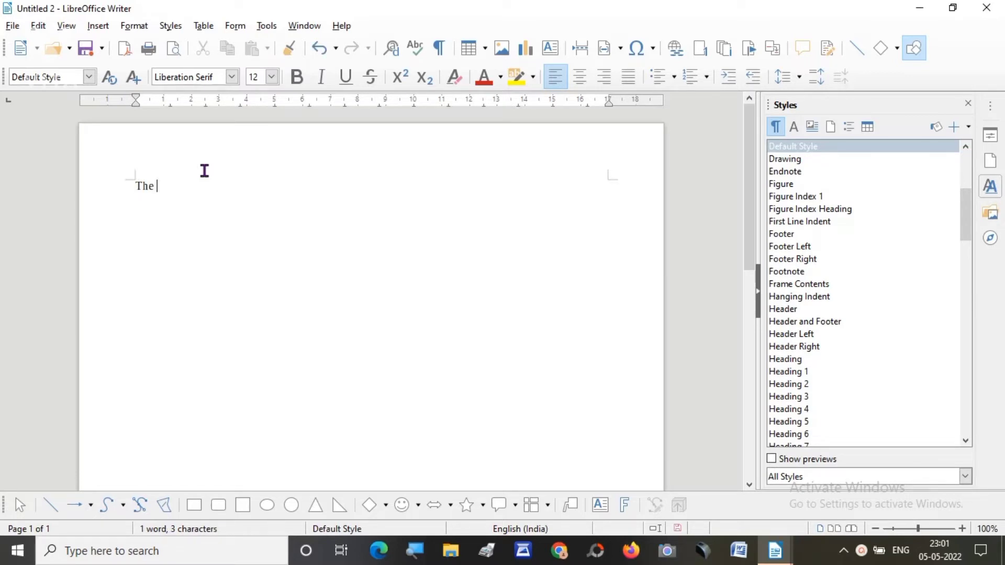
text(Principal )
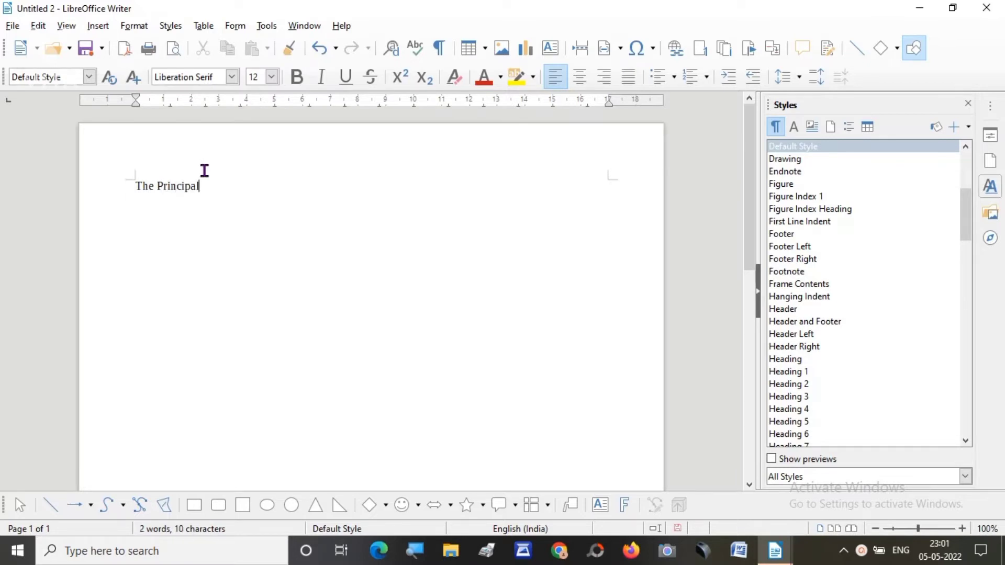
text(Hr S)
text(ec)
text( Schoo)
text(l )
text(Pahlagam)
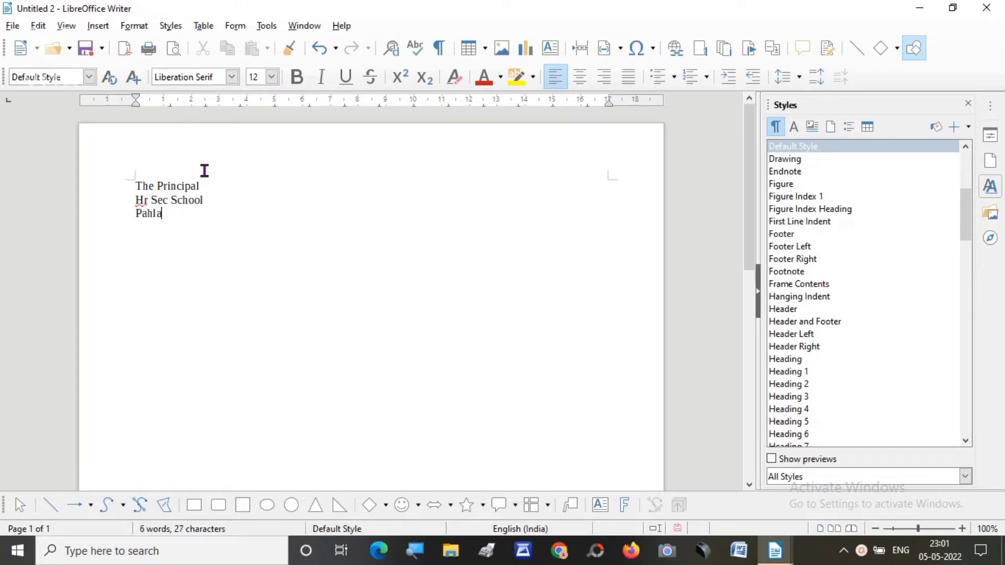
Add a "Subject:" line and the salutation "Respected Sir," below the addressee, separated by blank lines
key(Return)
key(Return)
text(Sub)
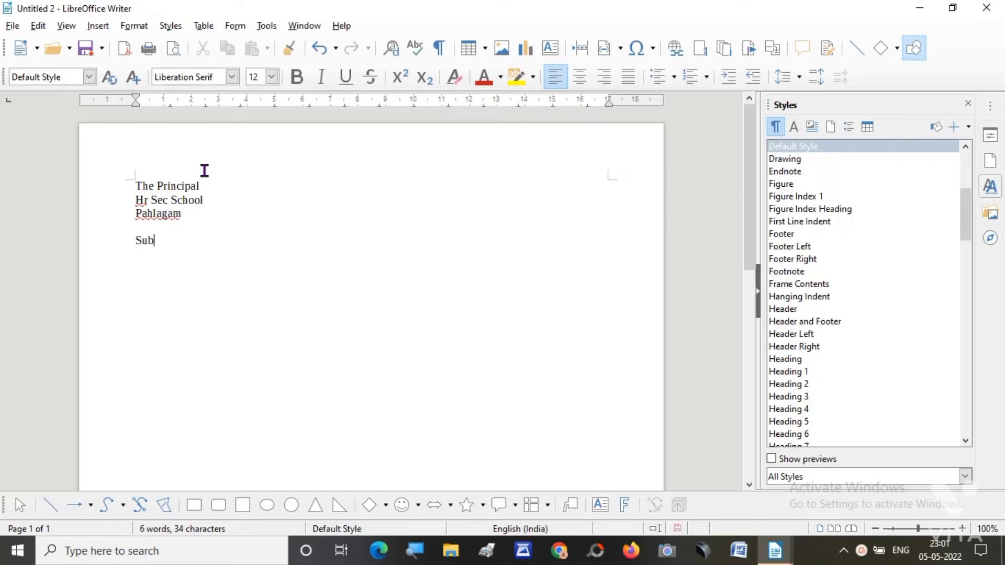
text(ject:)
key(Return)
text(Respe)
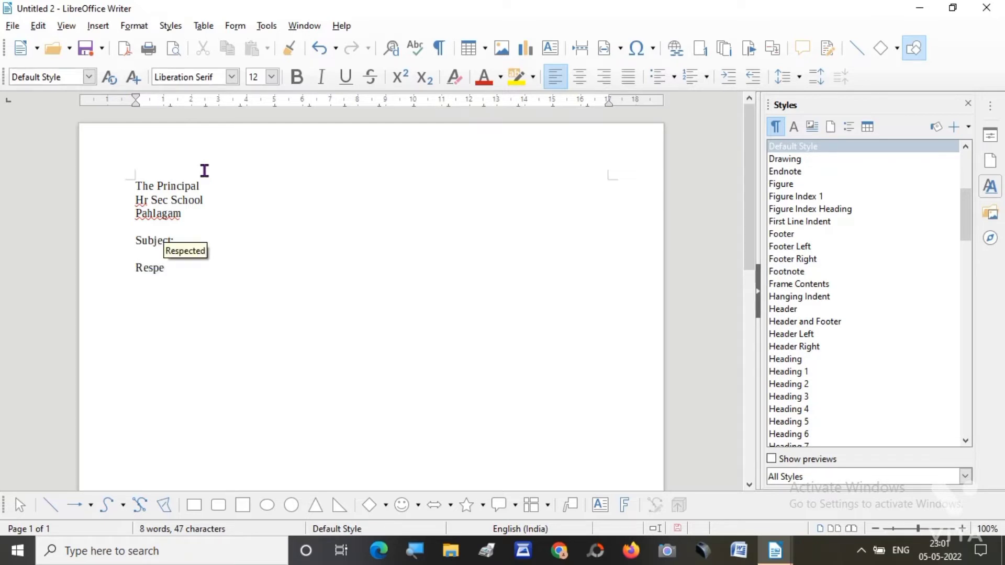
key(Return)
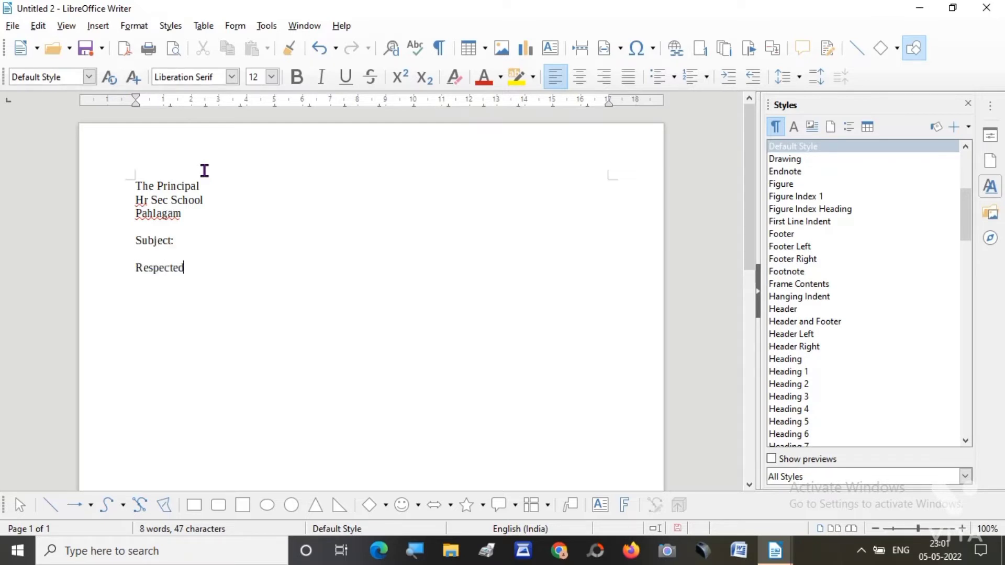
text(j)
text(i)
key(BackSpace)
key(BackSpace)
text(Sir)
Leave several blank lines for the letter body and add the closing "Yours Faithfully"
key(Return)
key(Return)
key(Return)
key(Return)
key(Return)
text(Yours Fai)
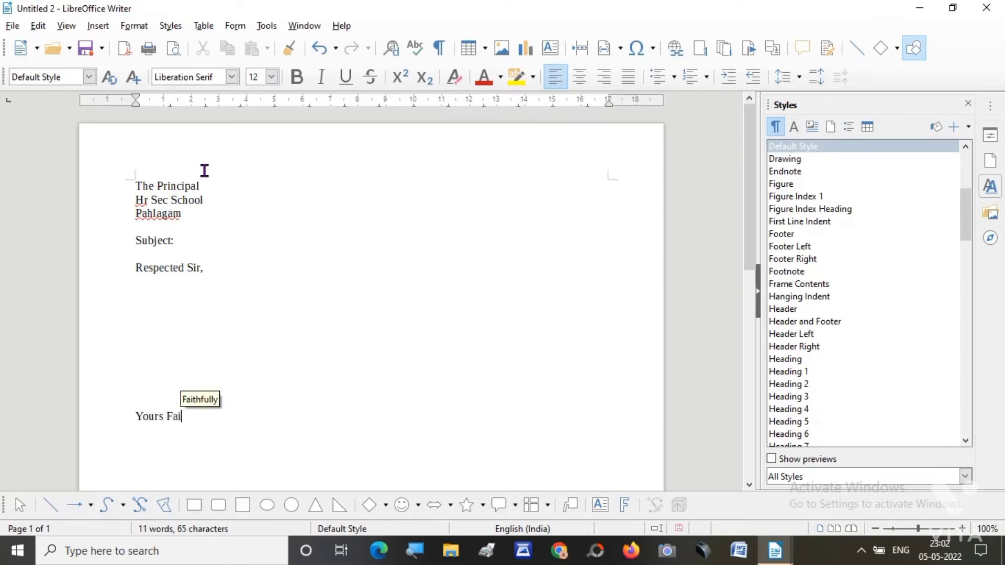
key(Return)
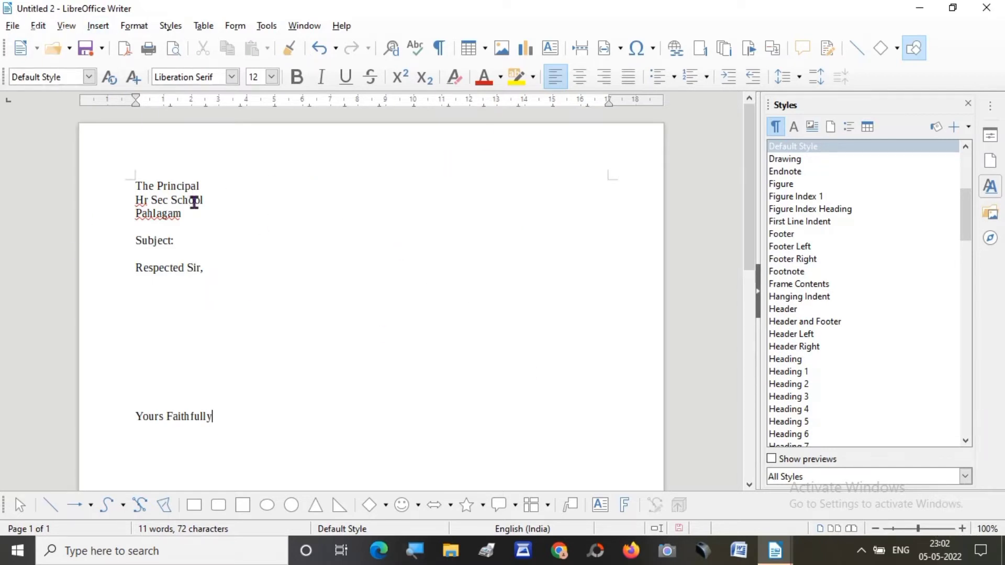
Save the letter as a template named School in the My Templates category, and close the document without saving it
click(11, 26)
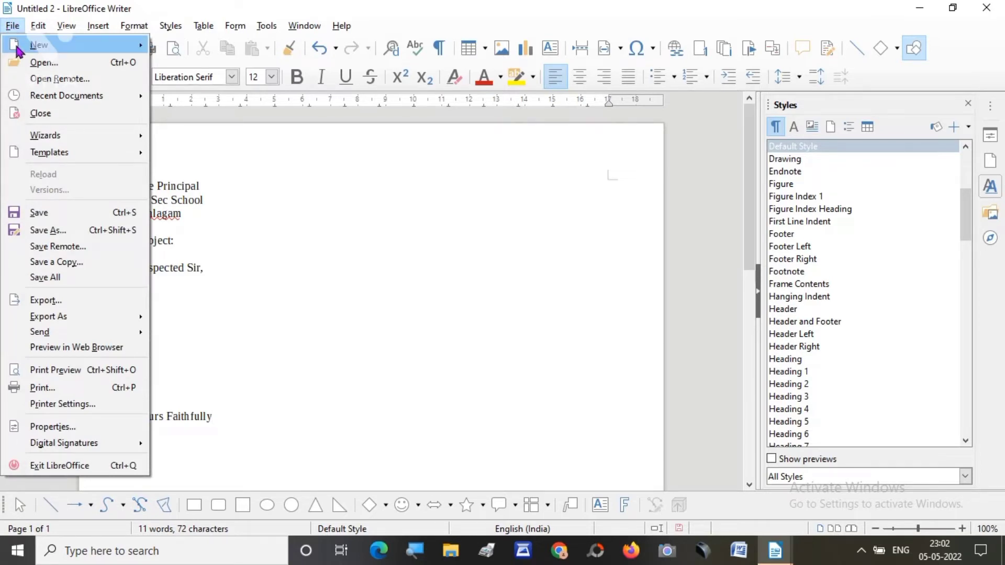
mouse_move(47, 157)
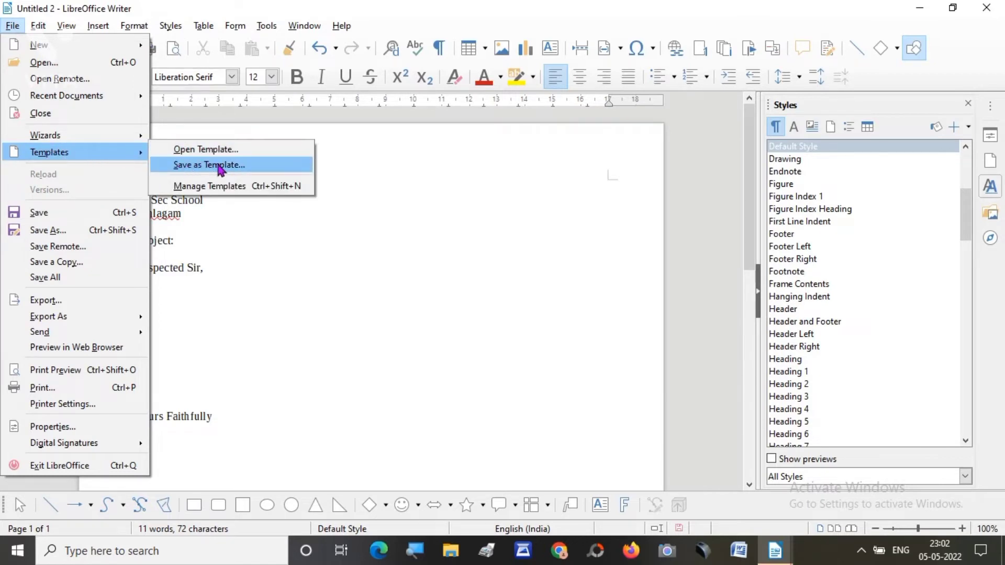
click(217, 166)
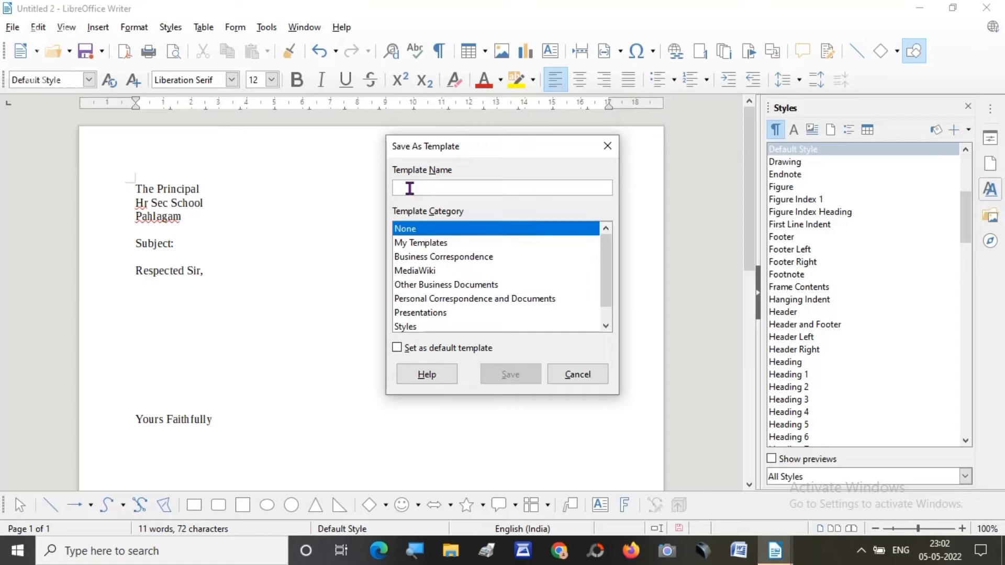
text(S)
text(chool)
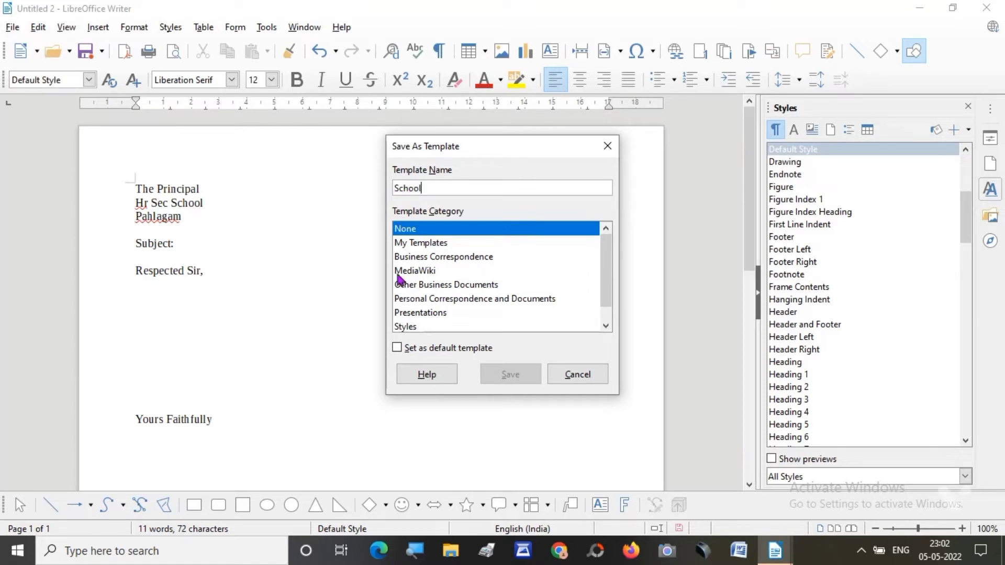
click(414, 246)
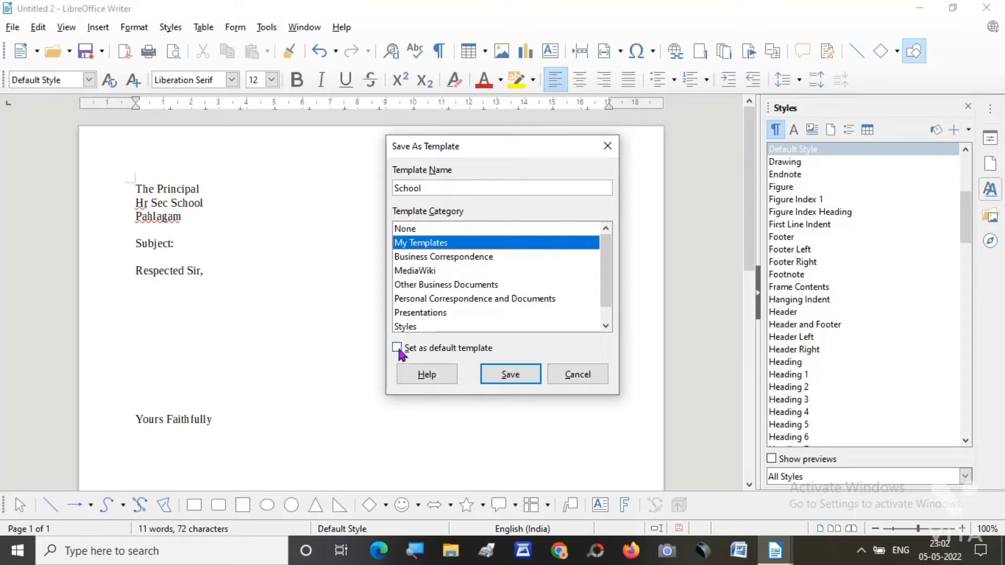
click(507, 377)
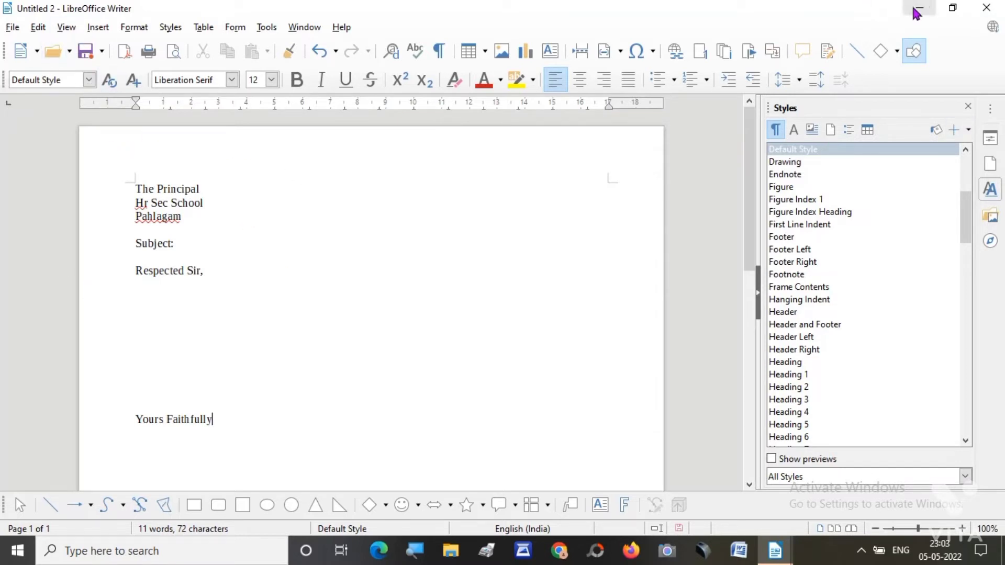
click(990, 9)
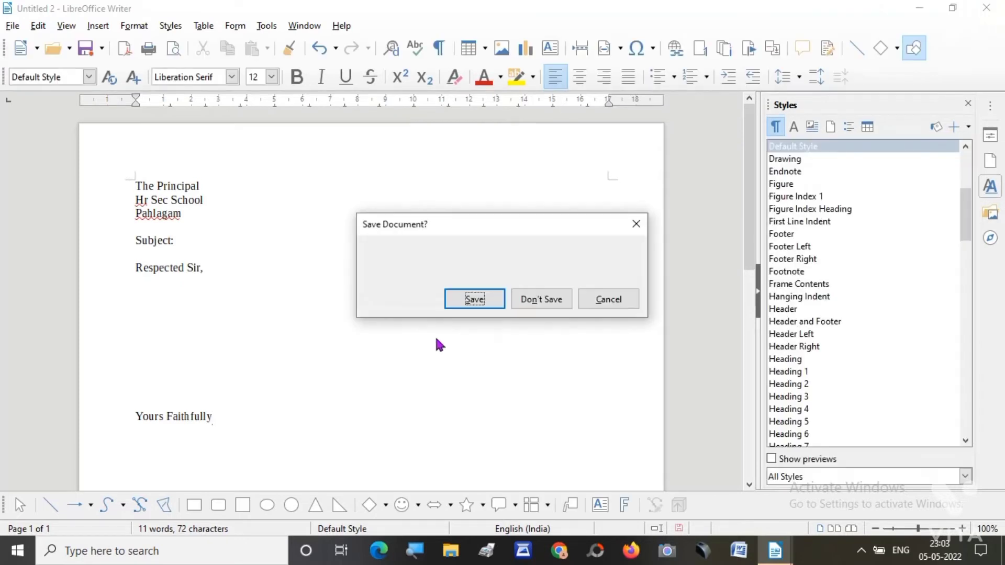
click(540, 300)
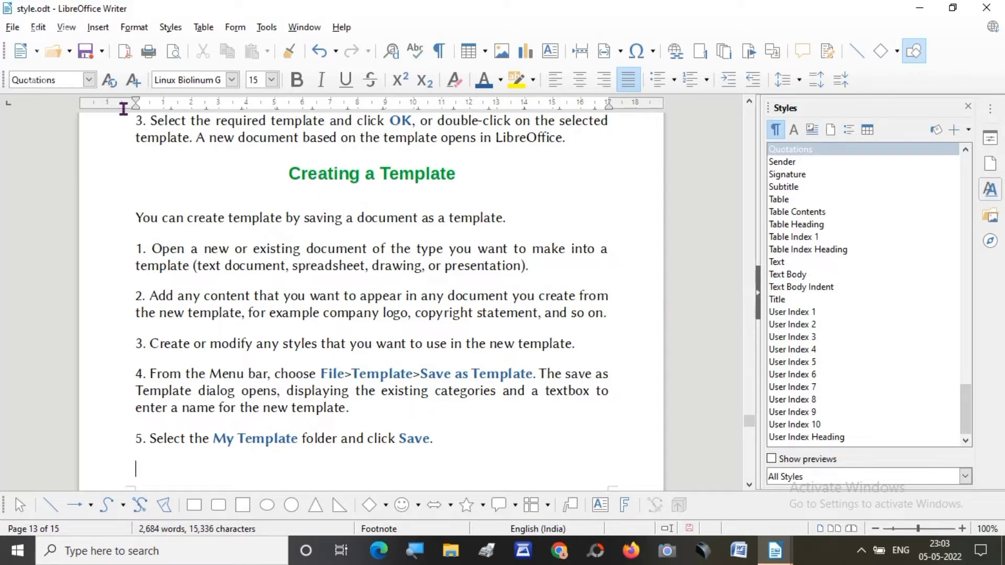
Create a new document from the School template and look over its letter layout
click(7, 29)
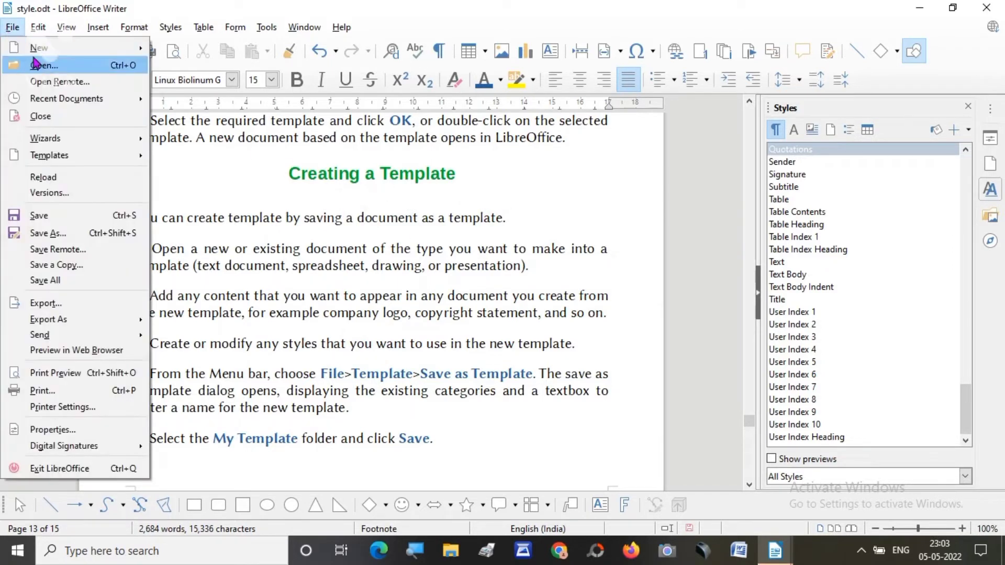
mouse_move(39, 51)
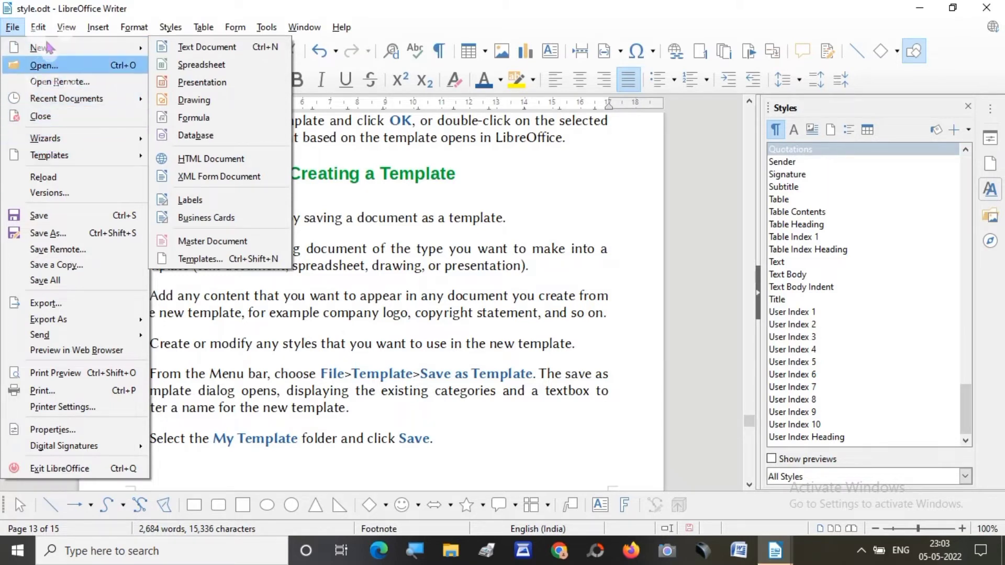
click(198, 258)
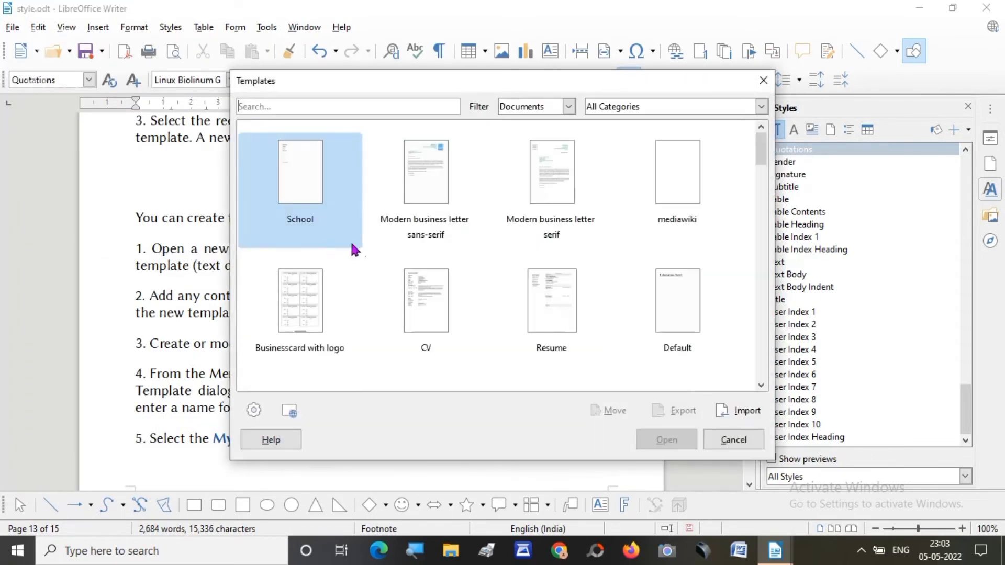
click(306, 193)
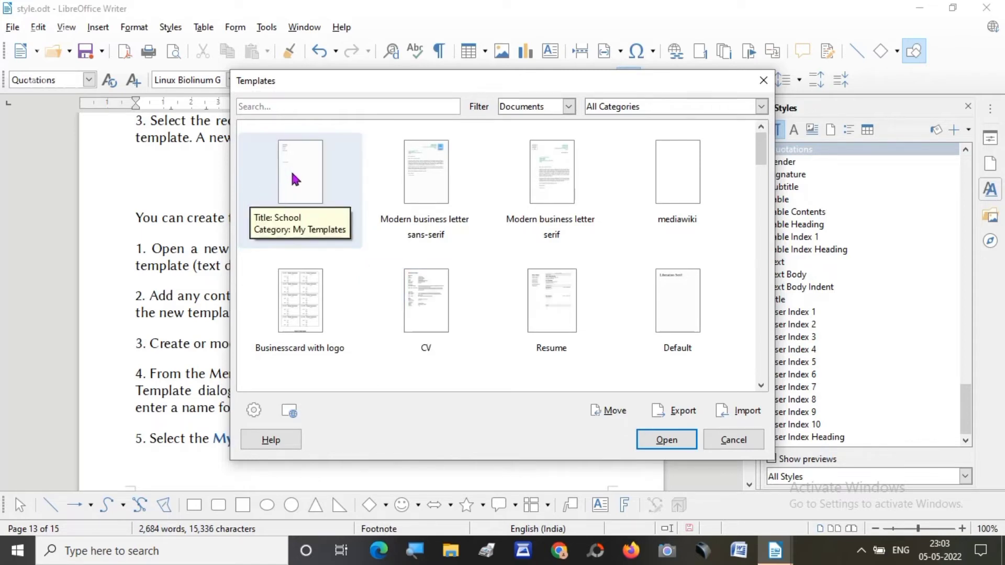
click(312, 190)
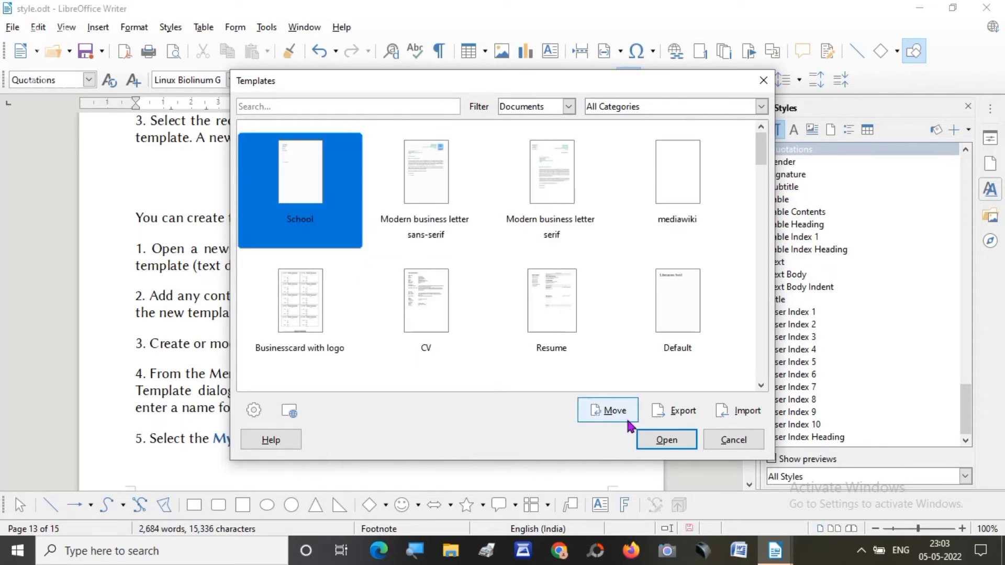
click(660, 440)
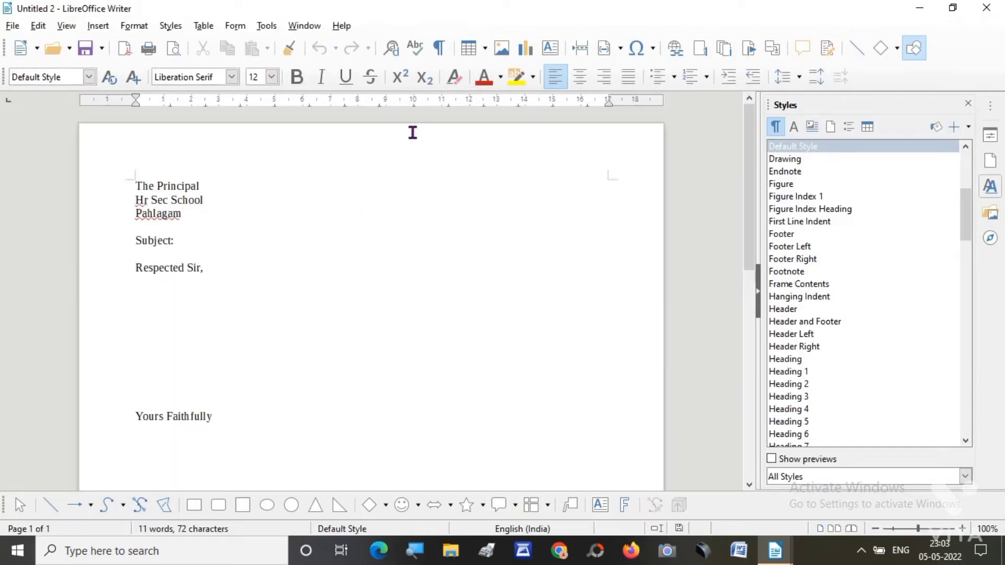
scroll(183, 403, down, 2)
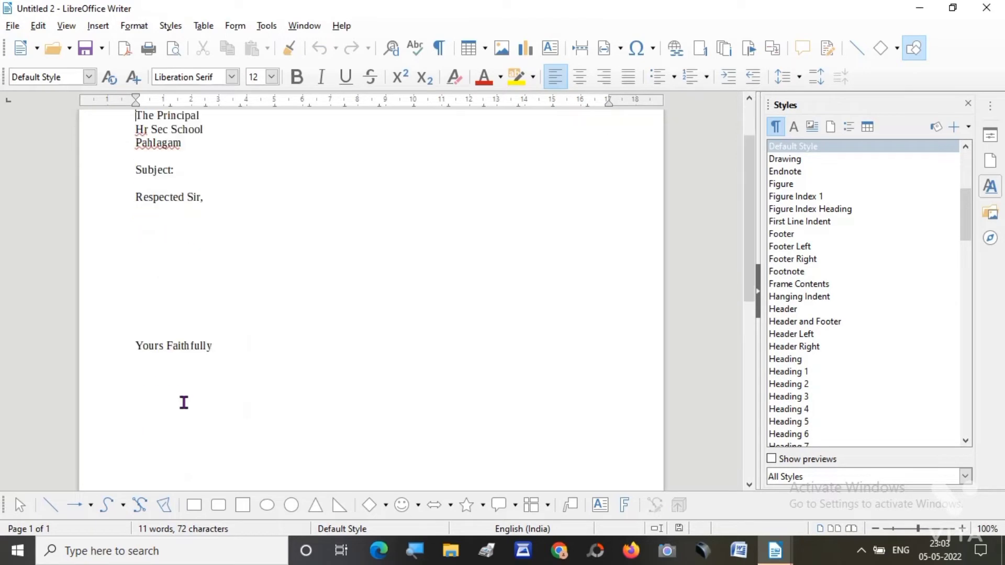
scroll(184, 403, up, 2)
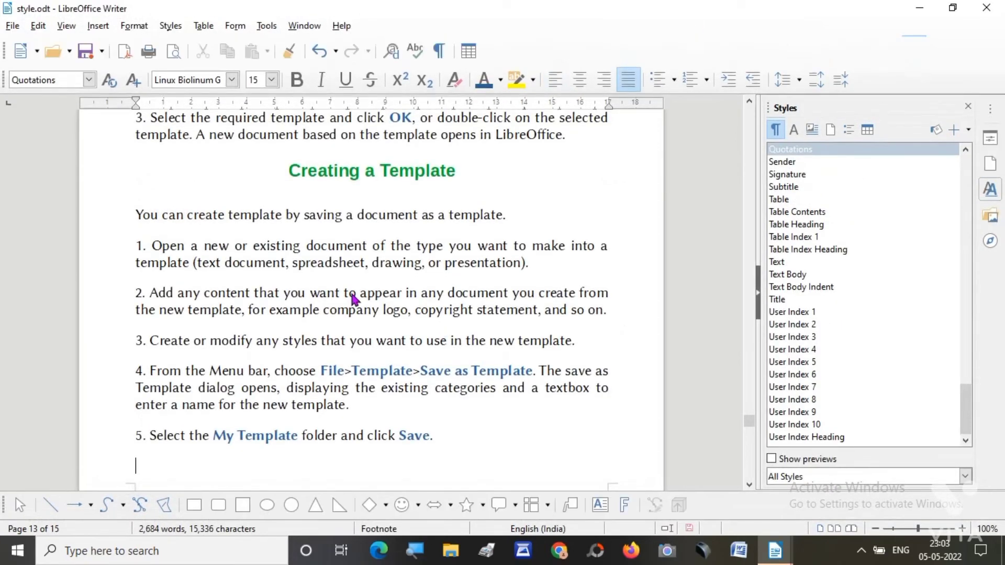
Read the notes on setting a default template, and view the School template's Set As Default option in the template manager without applying it
scroll(351, 296, down, 6)
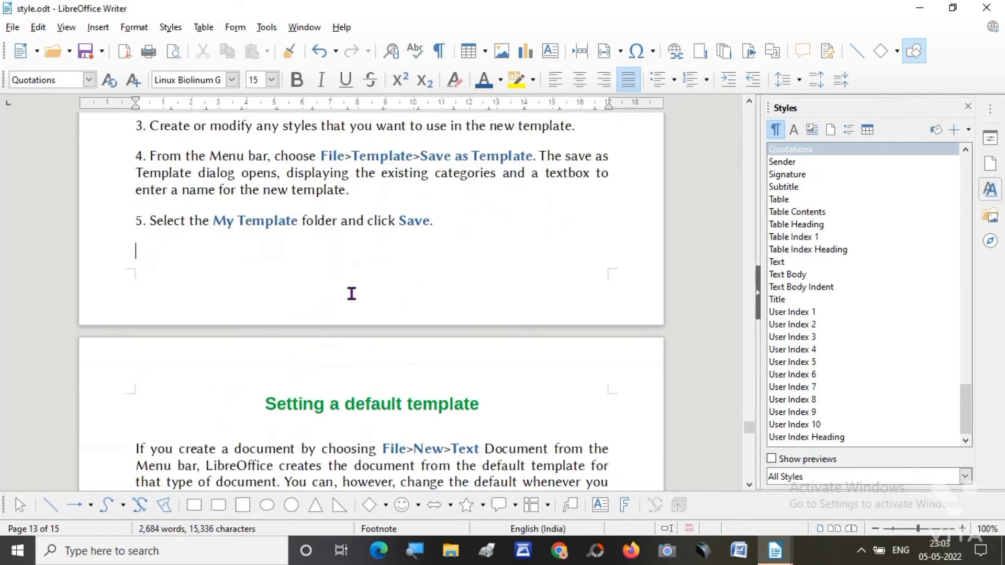
scroll(352, 294, down, 6)
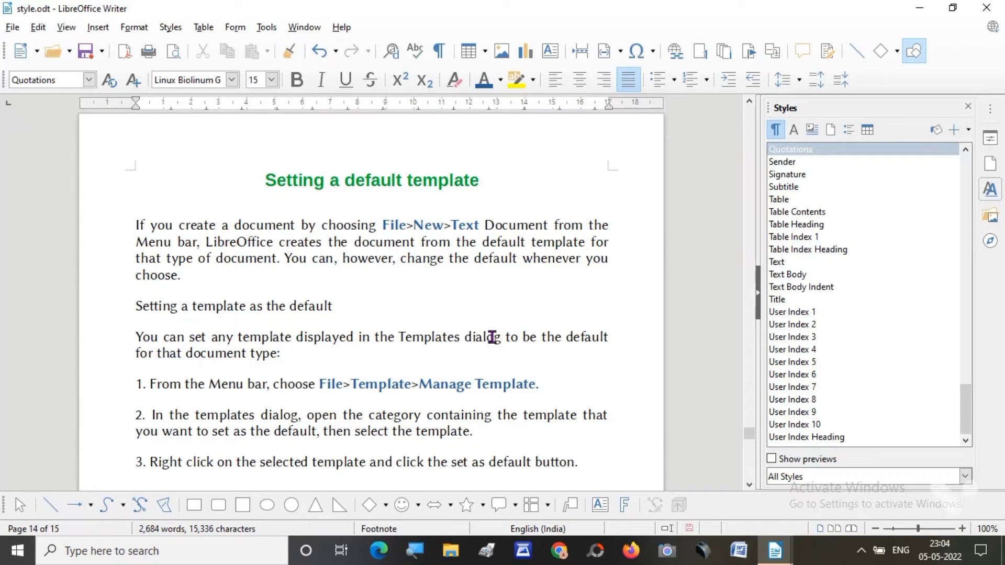
scroll(456, 425, down, 1)
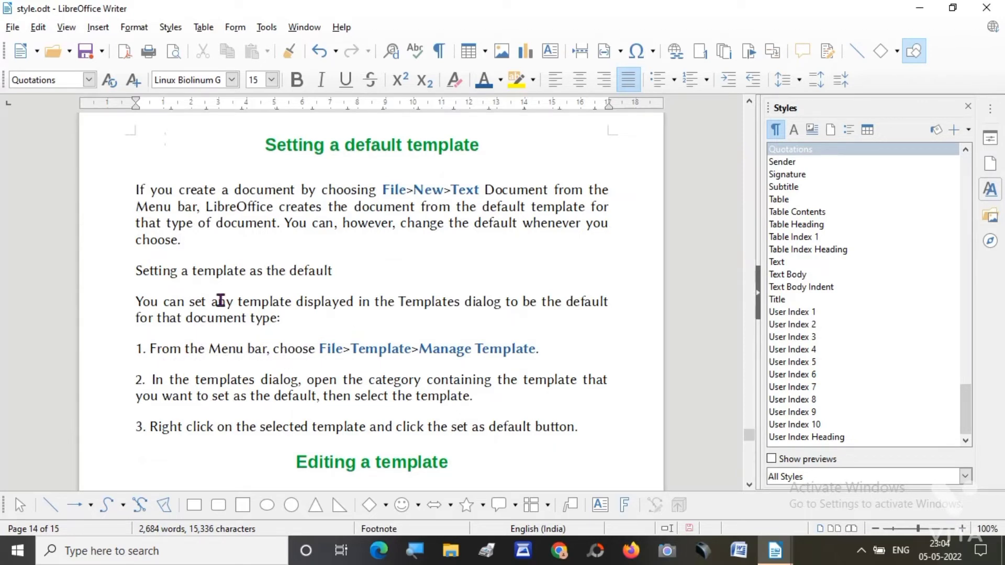
click(13, 29)
mouse_move(37, 157)
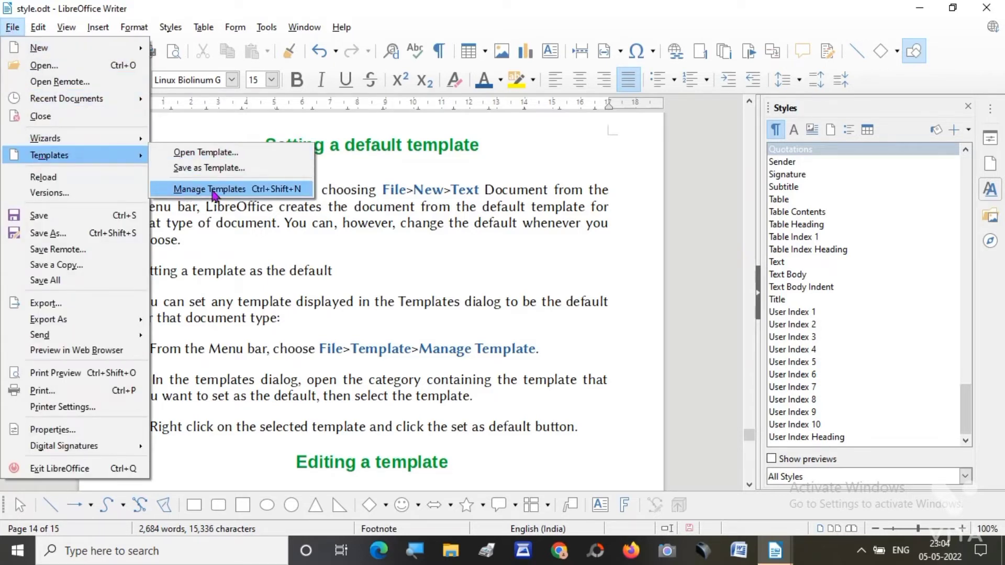
click(237, 190)
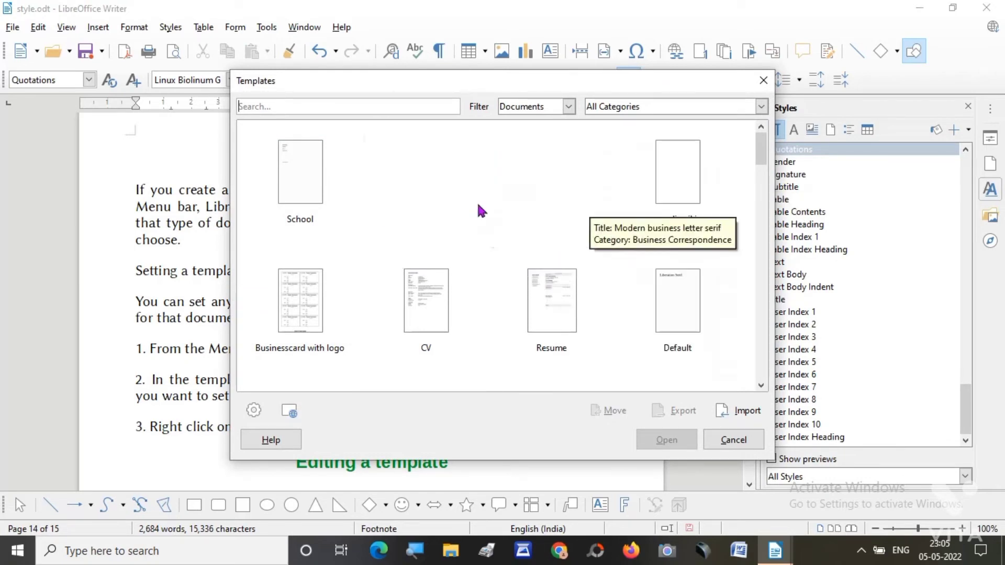
click(295, 178)
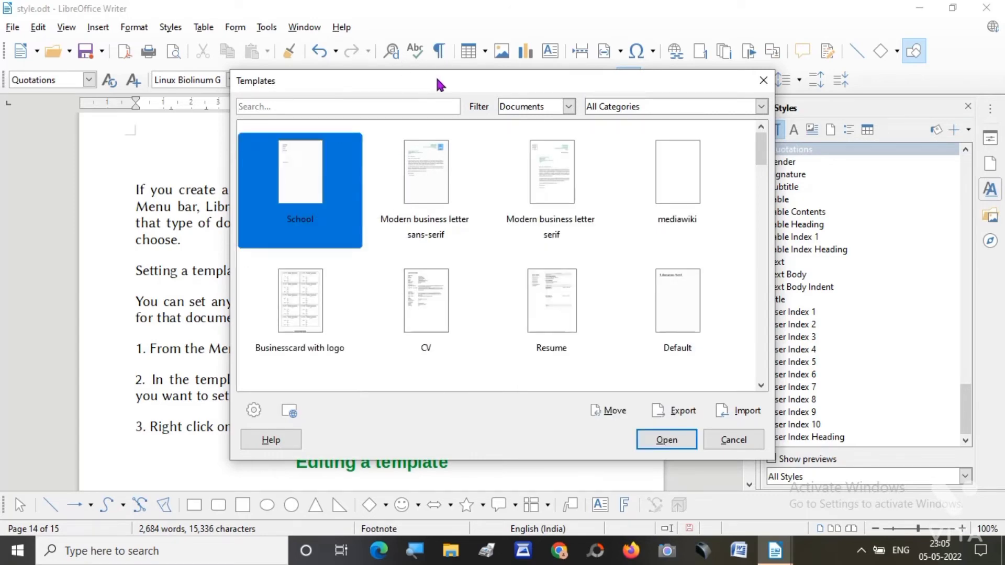
drag(436, 75, 352, 83)
right_click(216, 159)
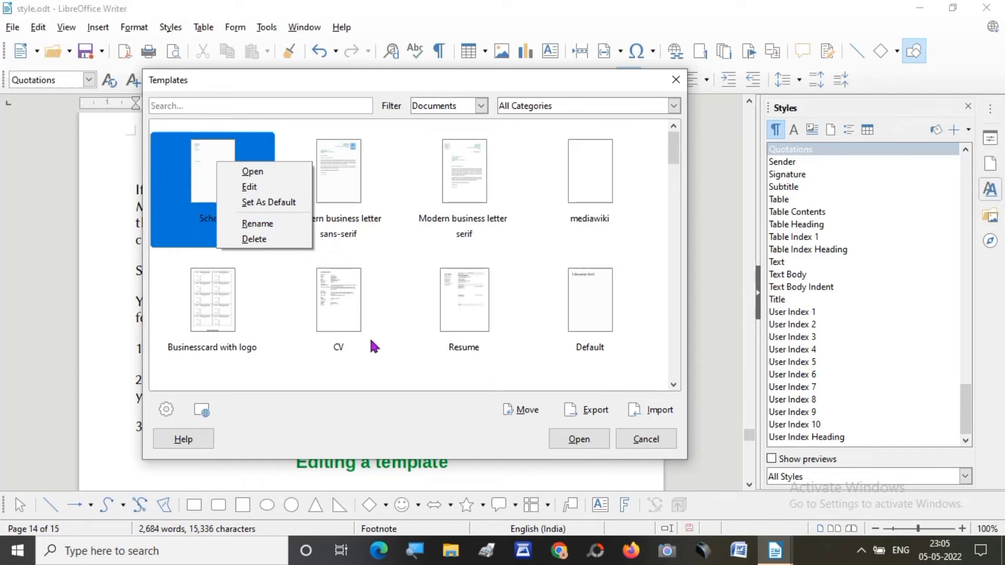
click(285, 261)
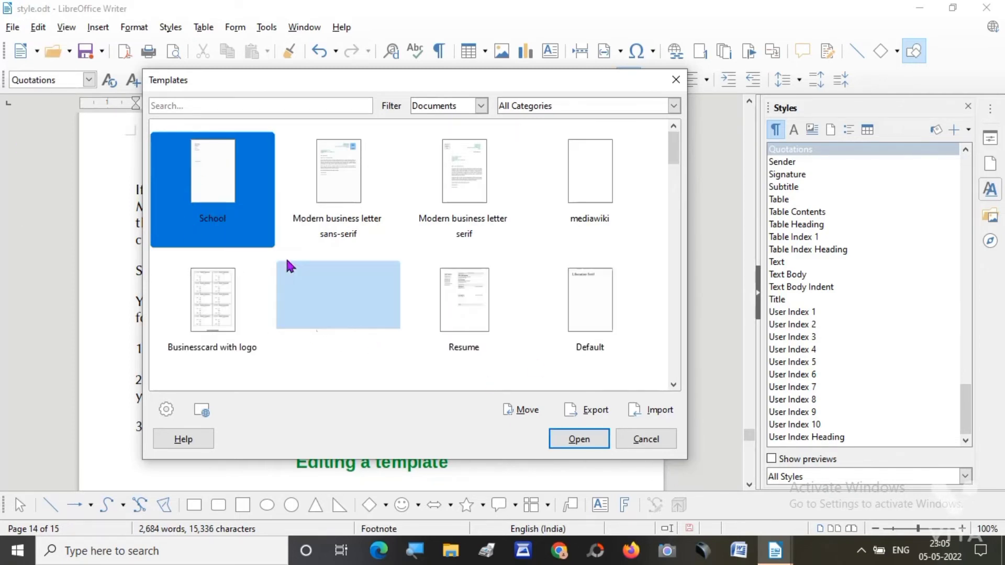
click(678, 77)
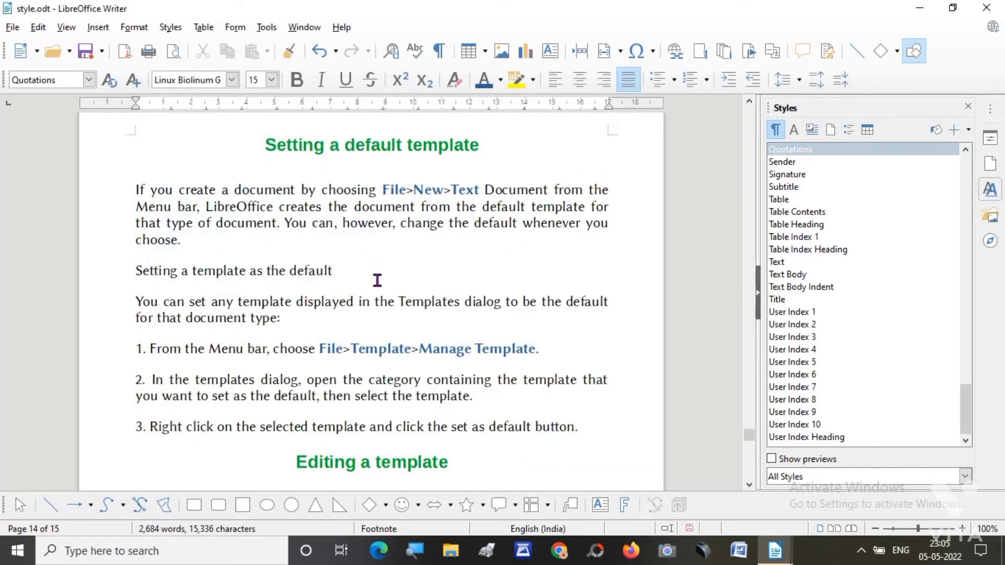
Follow the notes on editing a template and open a copy of the Modern business letter serif template for editing
scroll(377, 280, down, 5)
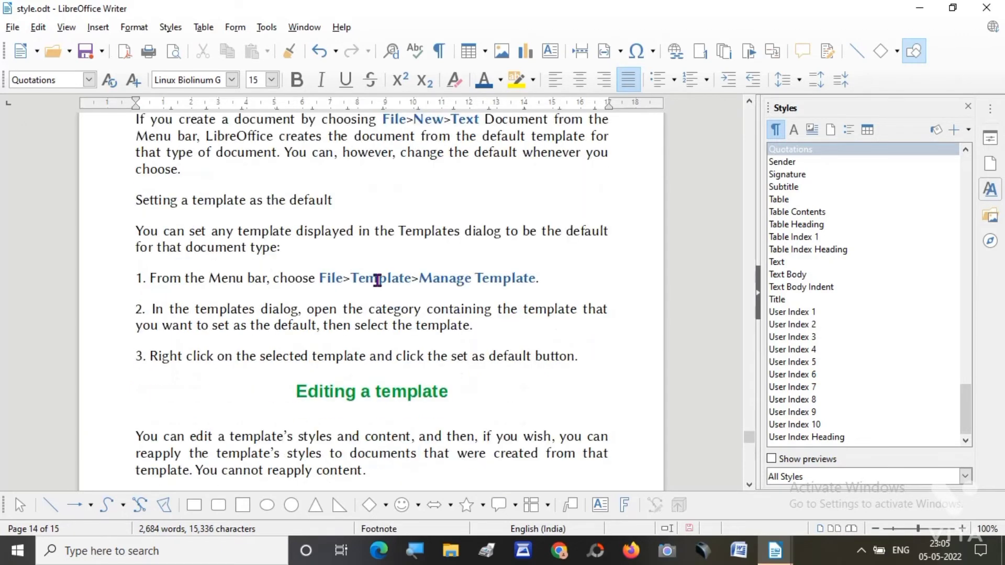
scroll(377, 280, down, 3)
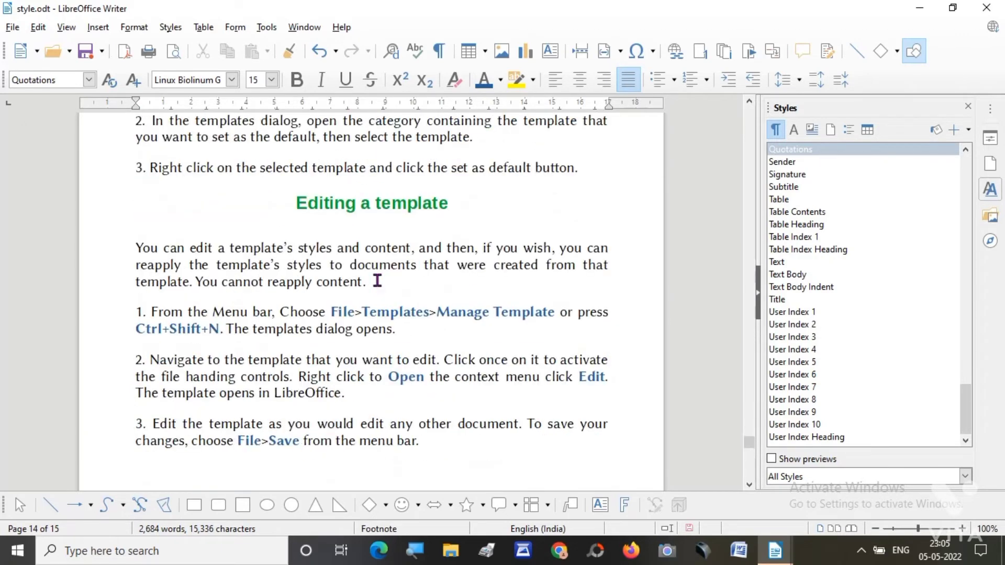
scroll(377, 280, down, 1)
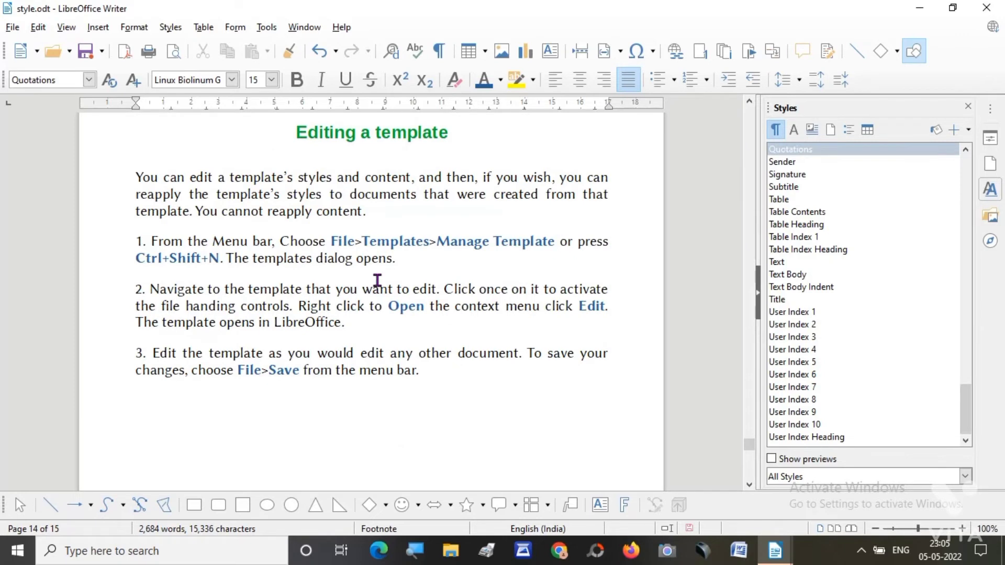
scroll(377, 280, up, 1)
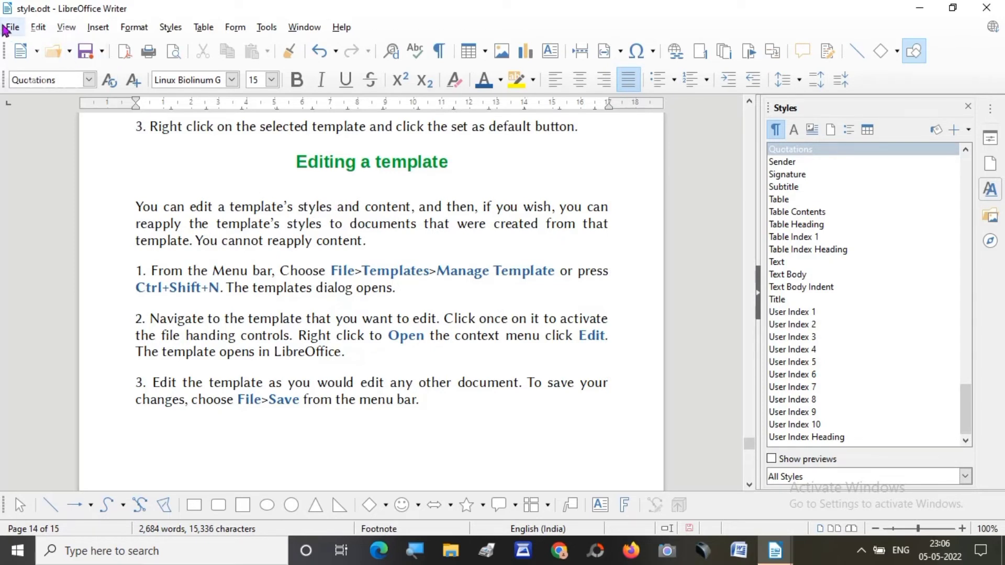
click(12, 28)
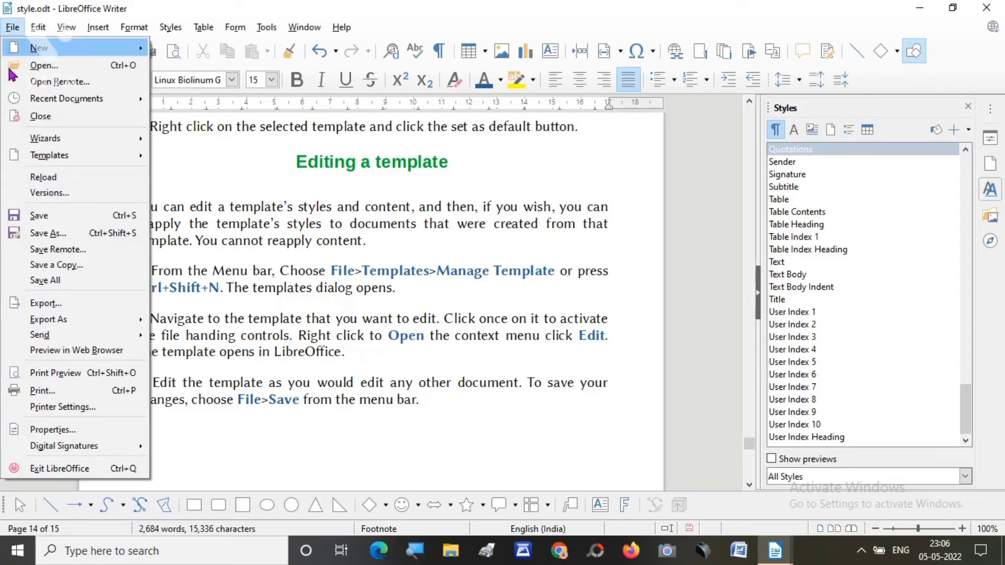
mouse_move(50, 163)
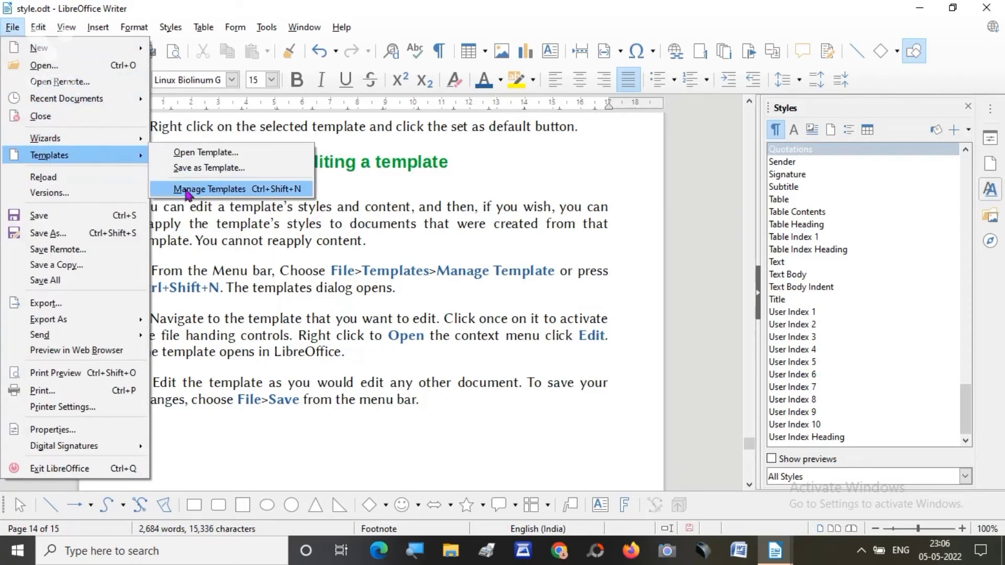
click(235, 191)
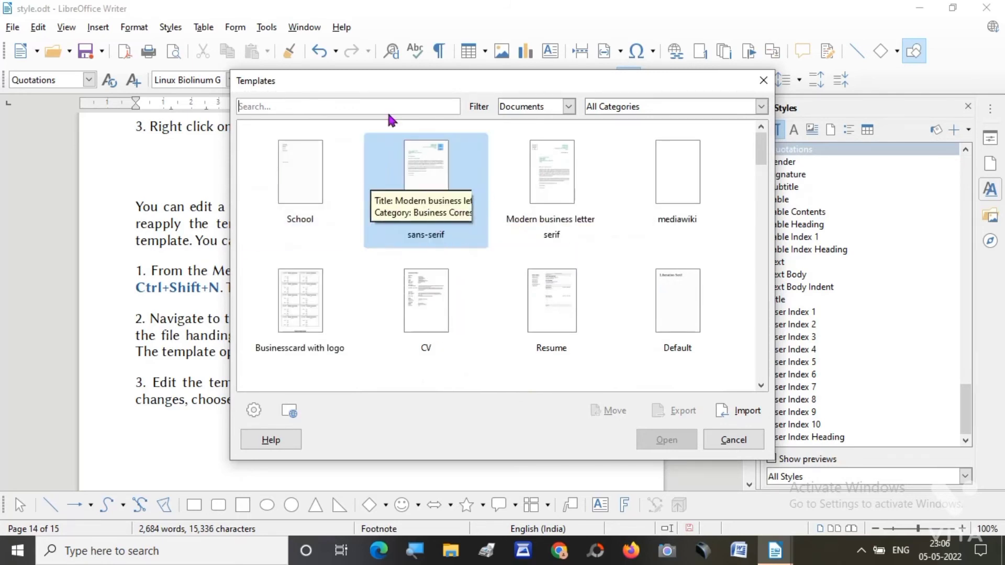
drag(497, 86, 395, 31)
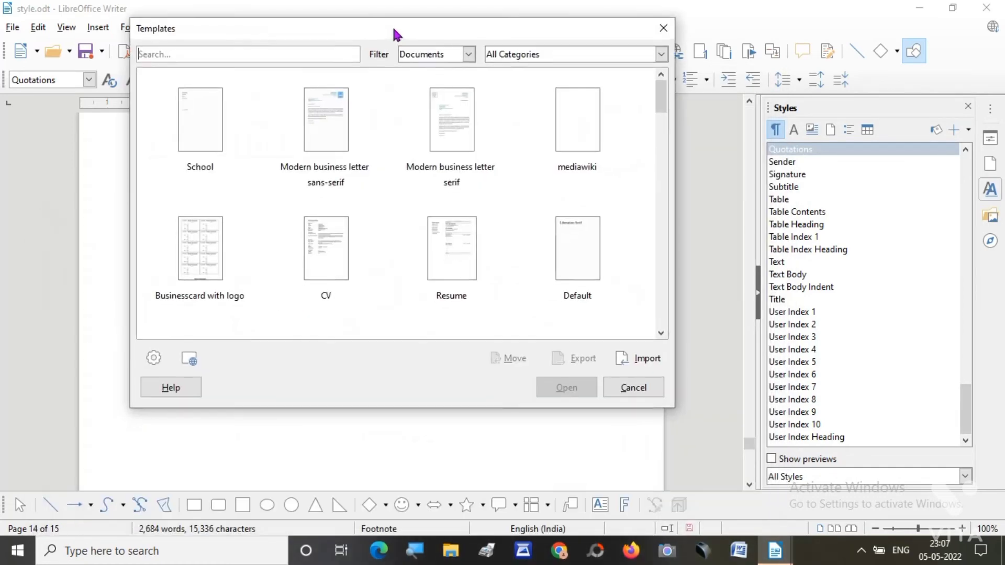
click(464, 123)
right_click(465, 123)
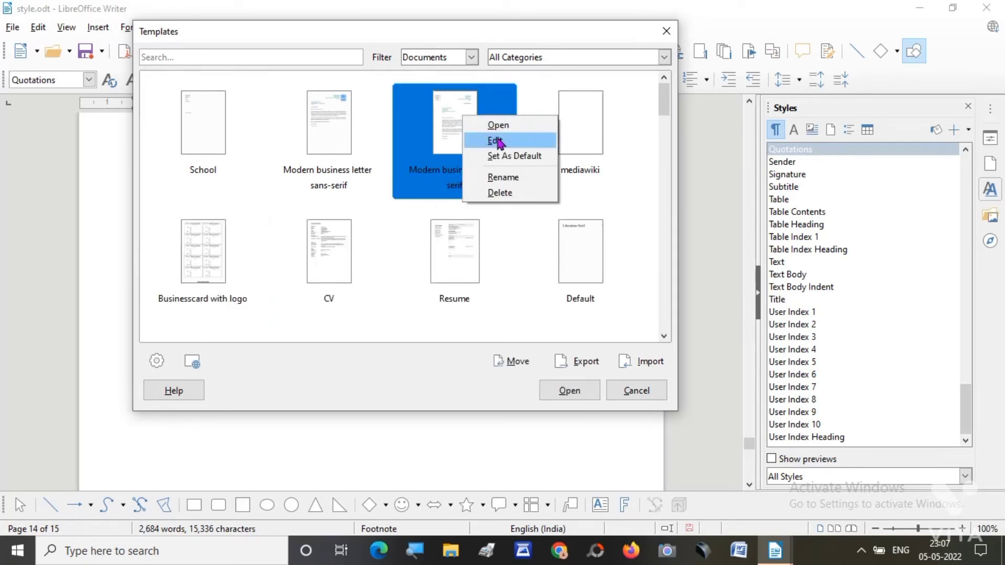
click(496, 141)
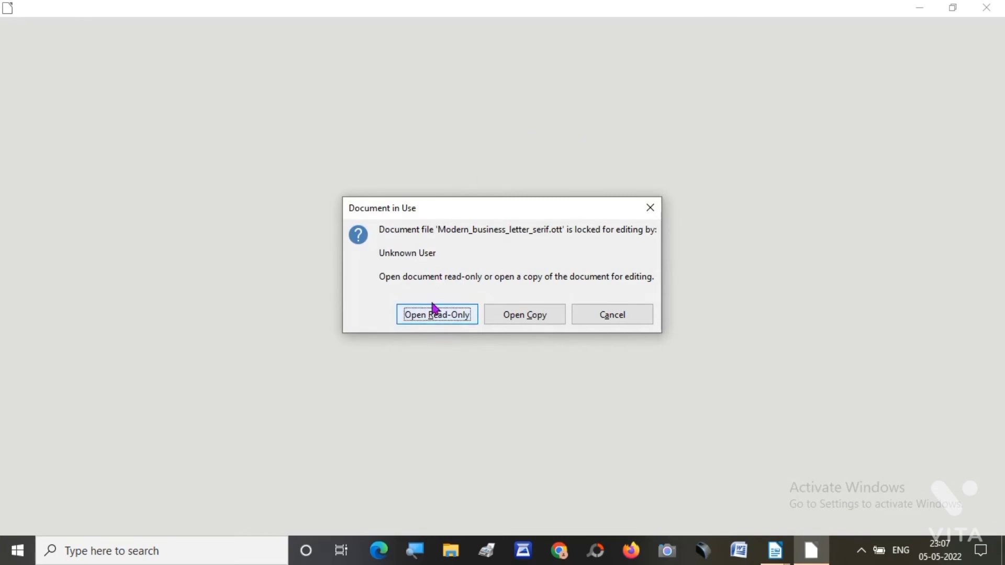
click(523, 316)
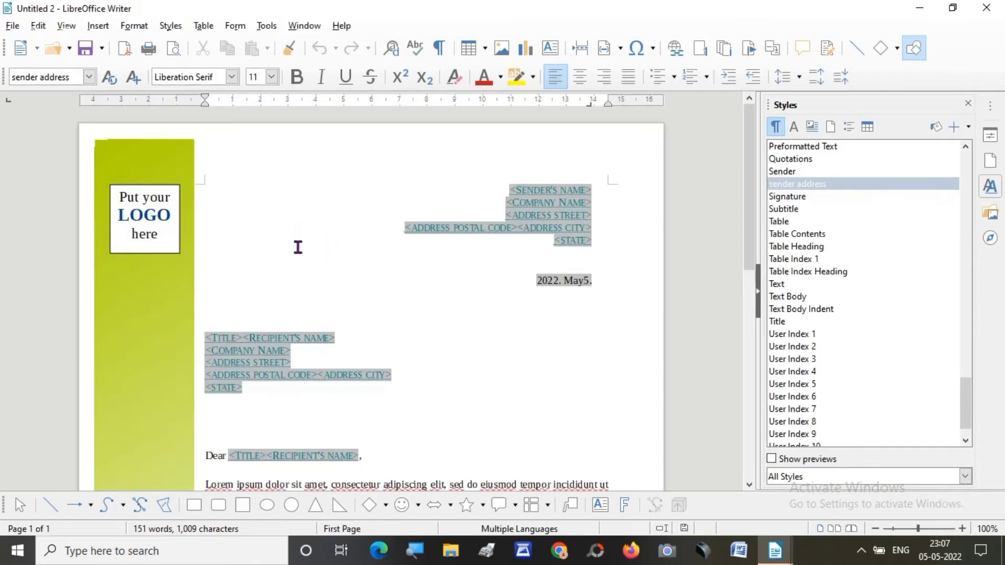
Examine the business letter's logo area, sender and recipient placeholders, body and closing, and close the copy unedited
scroll(437, 348, down, 3)
scroll(439, 350, down, 10)
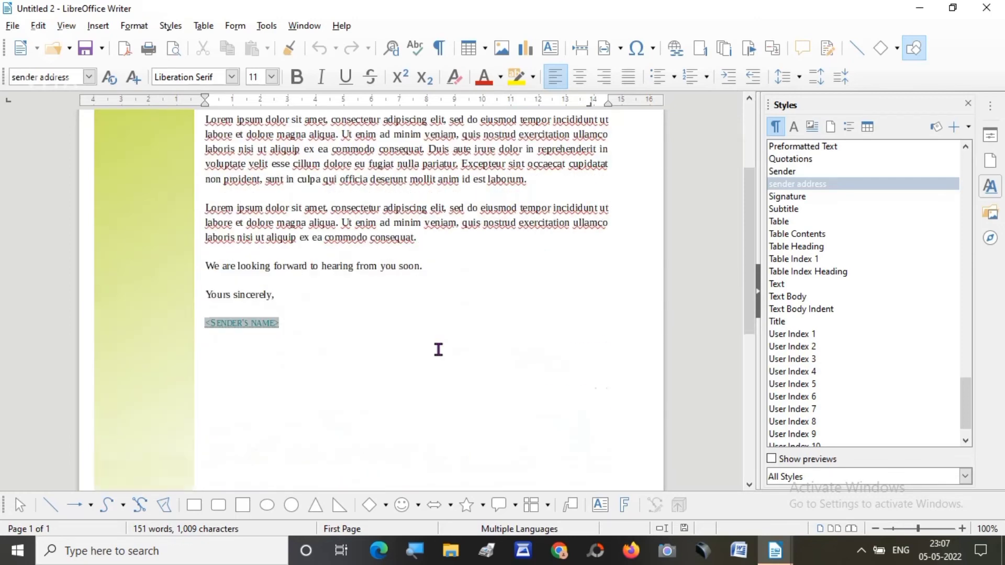
scroll(439, 350, up, 13)
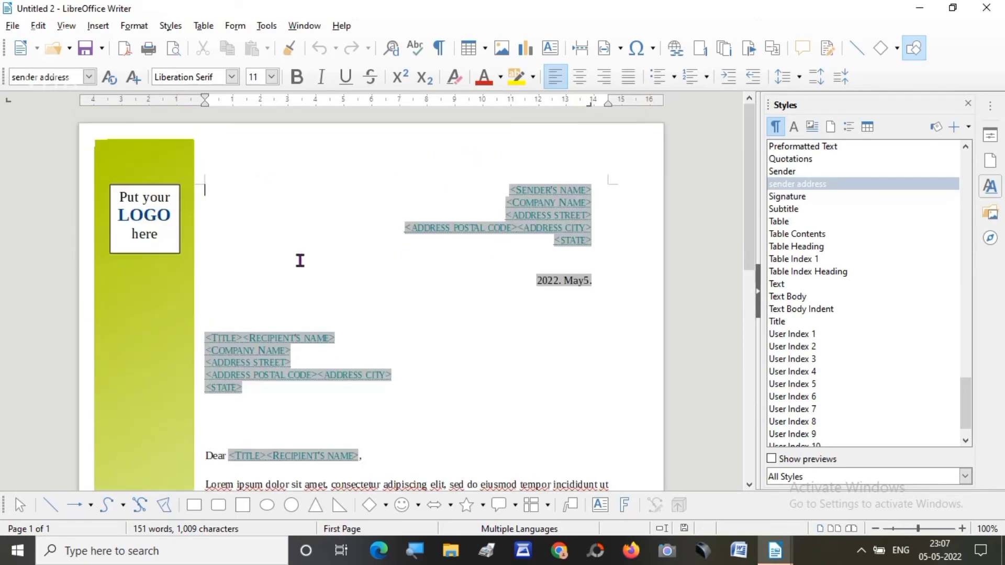
scroll(301, 267, down, 2)
scroll(292, 366, down, 3)
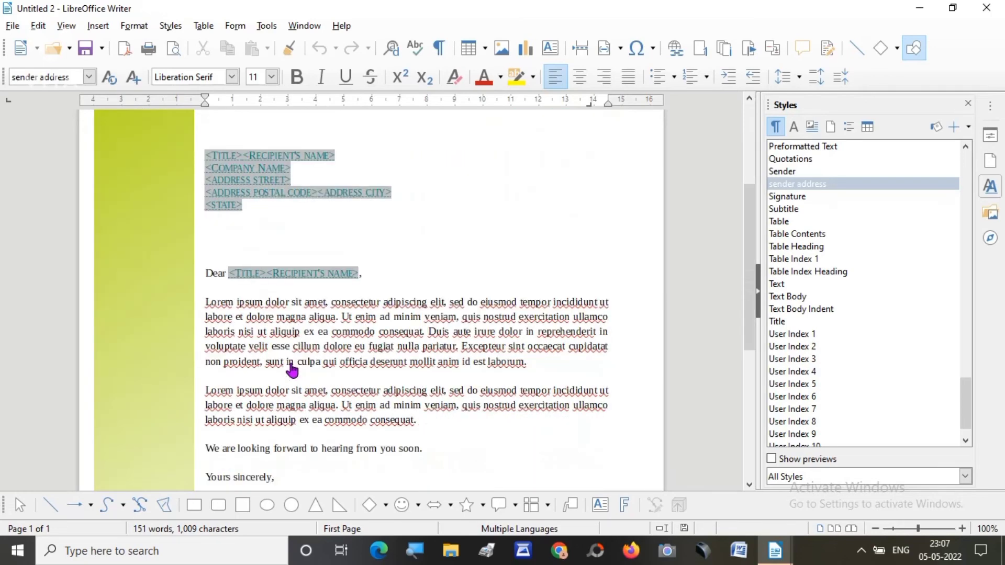
scroll(292, 366, up, 5)
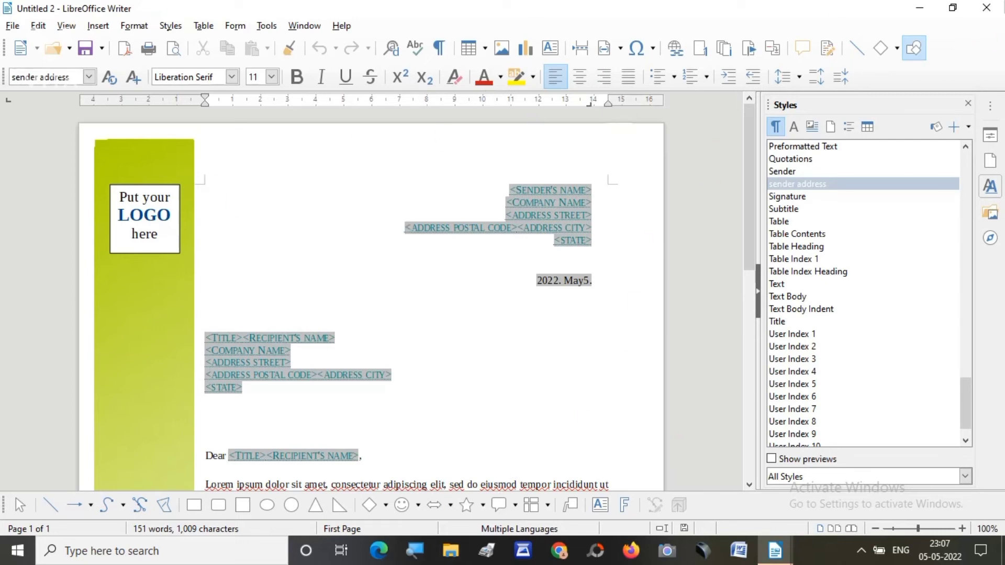
click(987, 8)
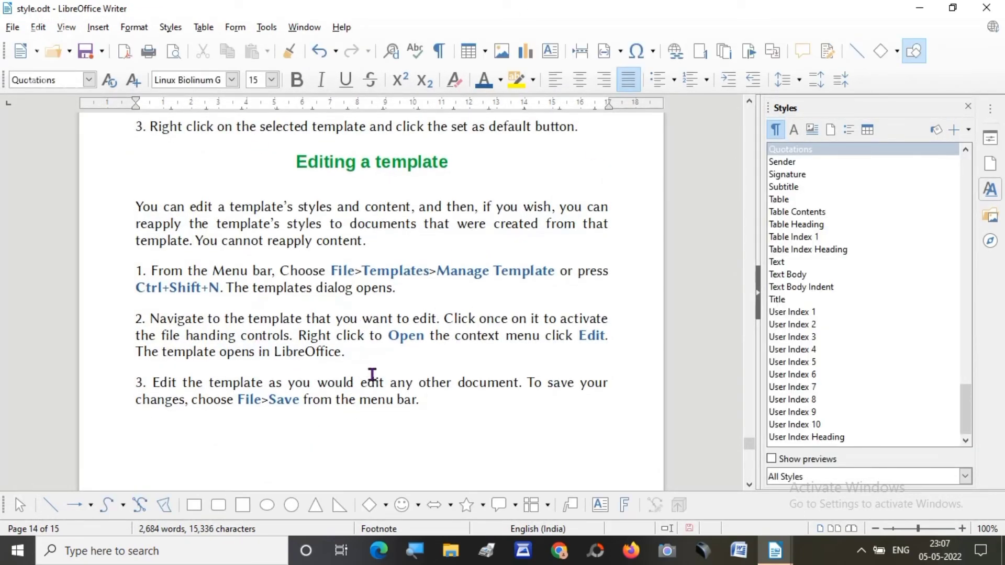
Select the words "File>Save" in step 3 of the Editing a template notes
scroll(373, 375, down, 1)
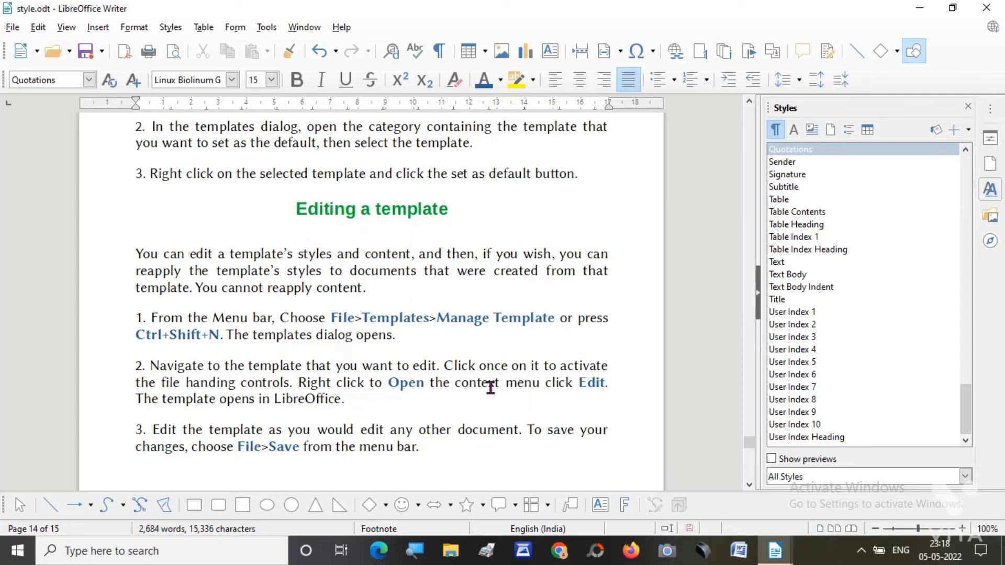
drag(236, 446, 301, 446)
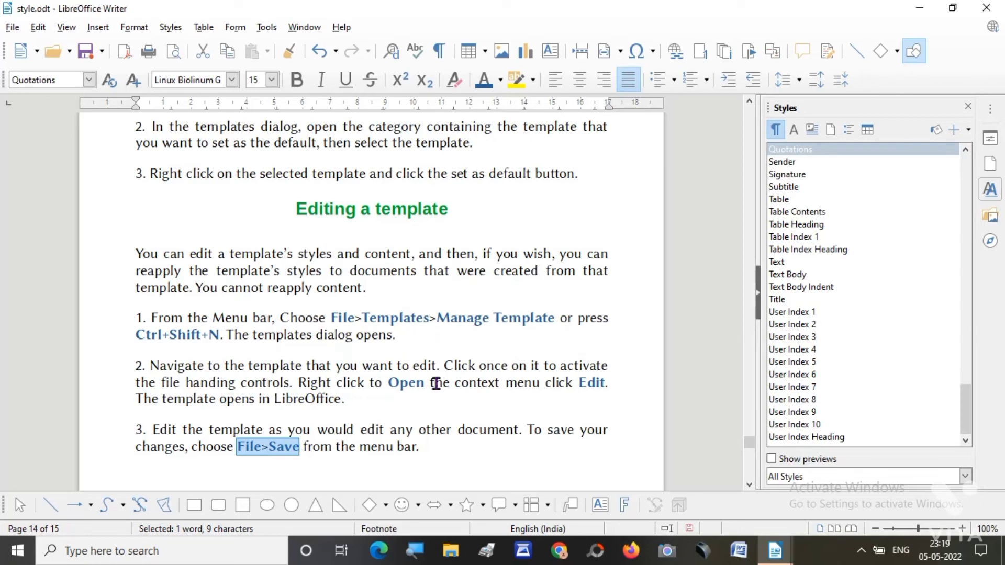
Select the word "Edit" in step 2 of the Editing a template notes, and read the Deleting a template section
drag(577, 384, 603, 382)
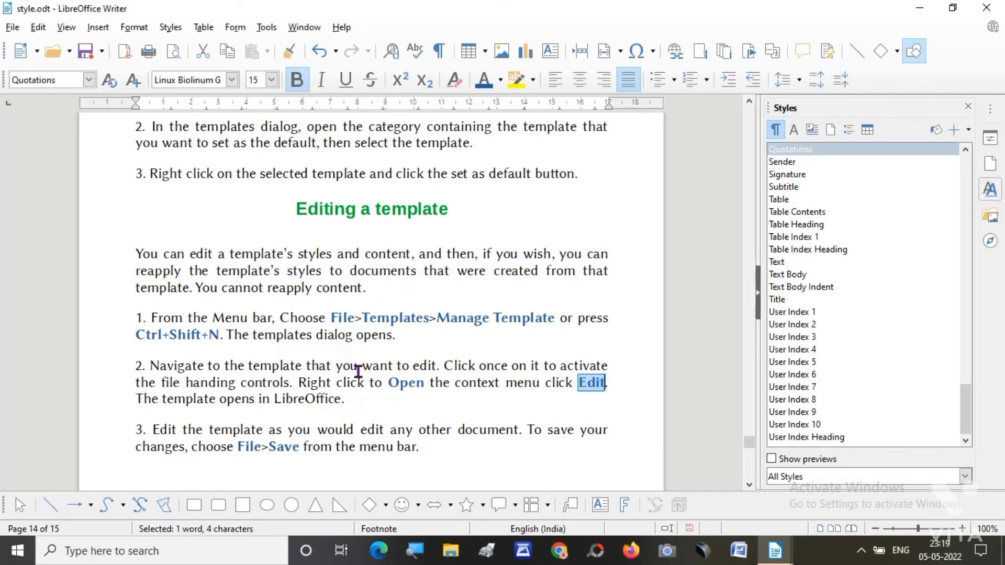
scroll(358, 372, down, 3)
scroll(359, 371, down, 18)
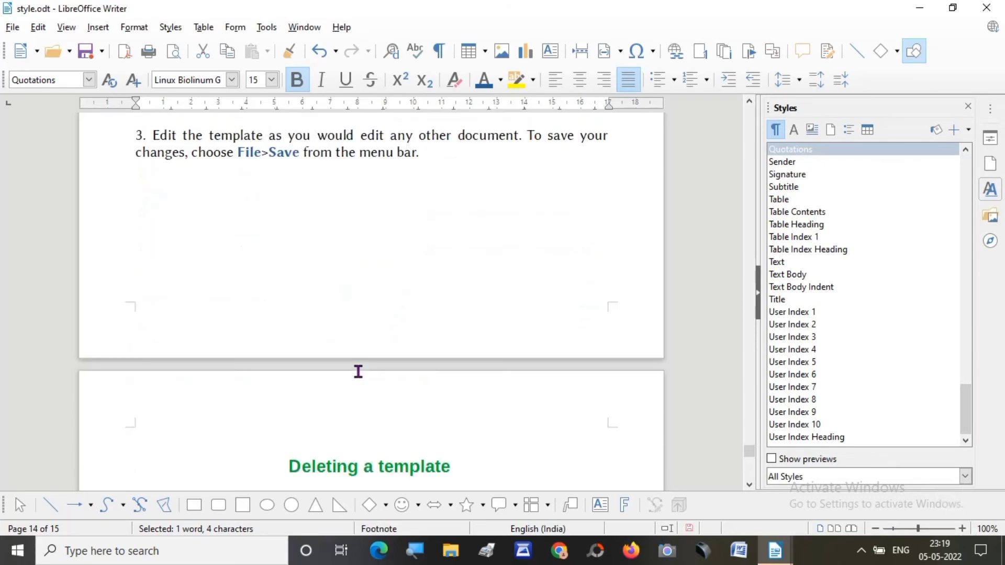
scroll(358, 372, down, 1)
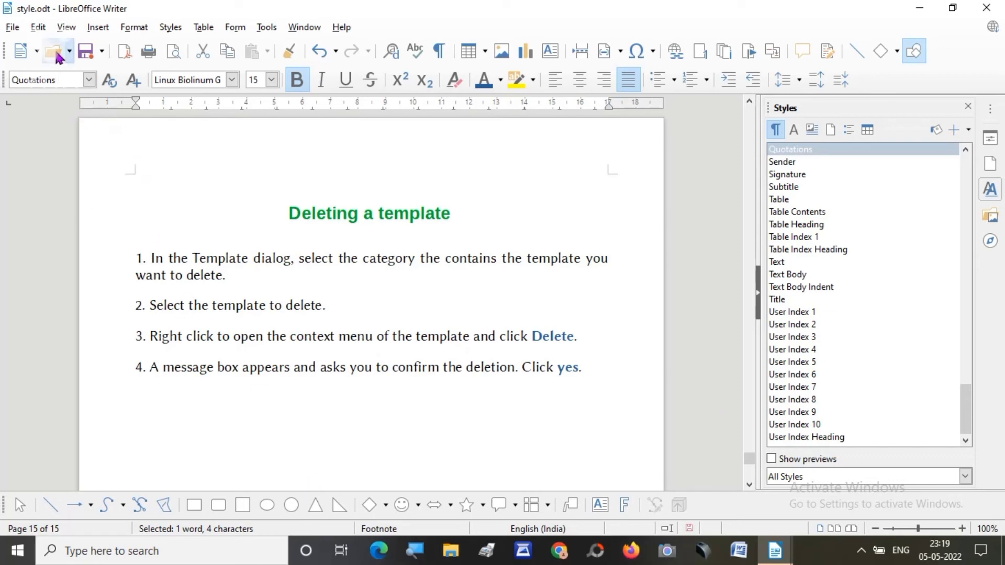
click(16, 29)
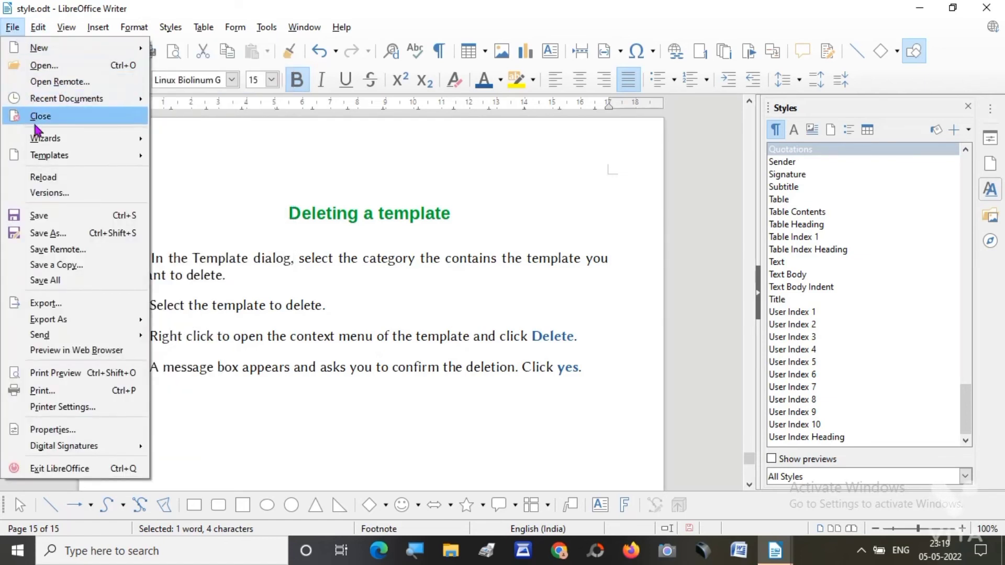
mouse_move(49, 160)
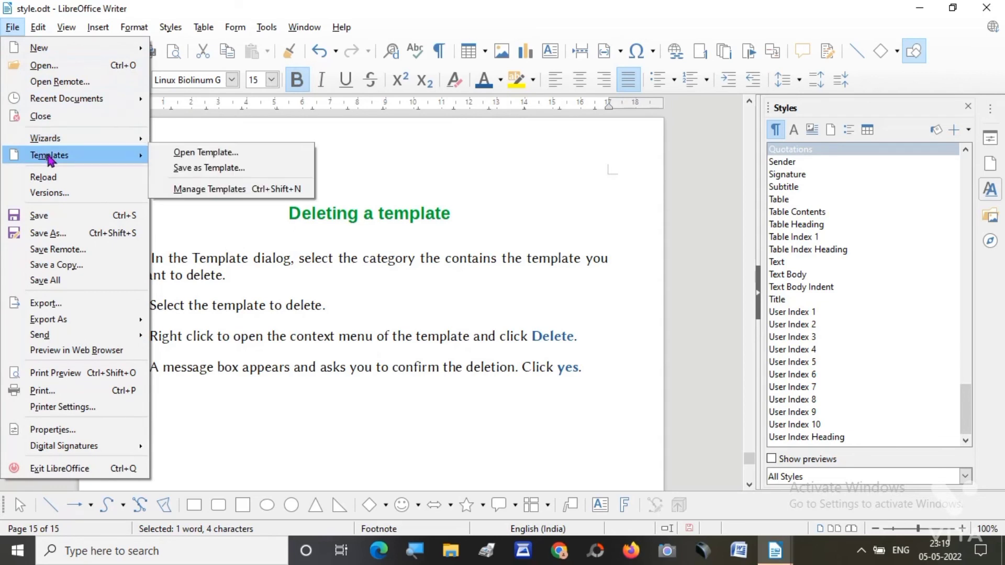
click(215, 153)
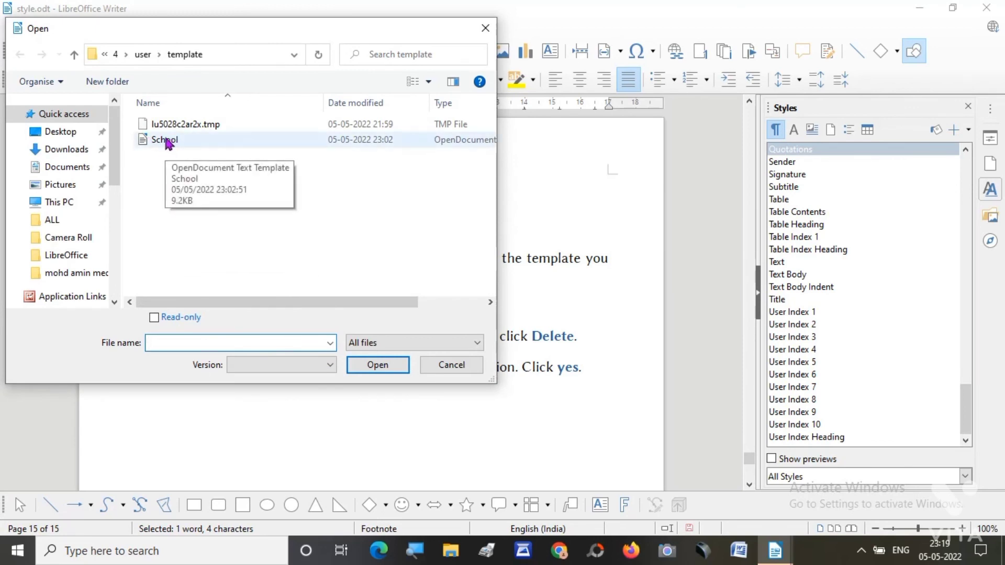
click(169, 142)
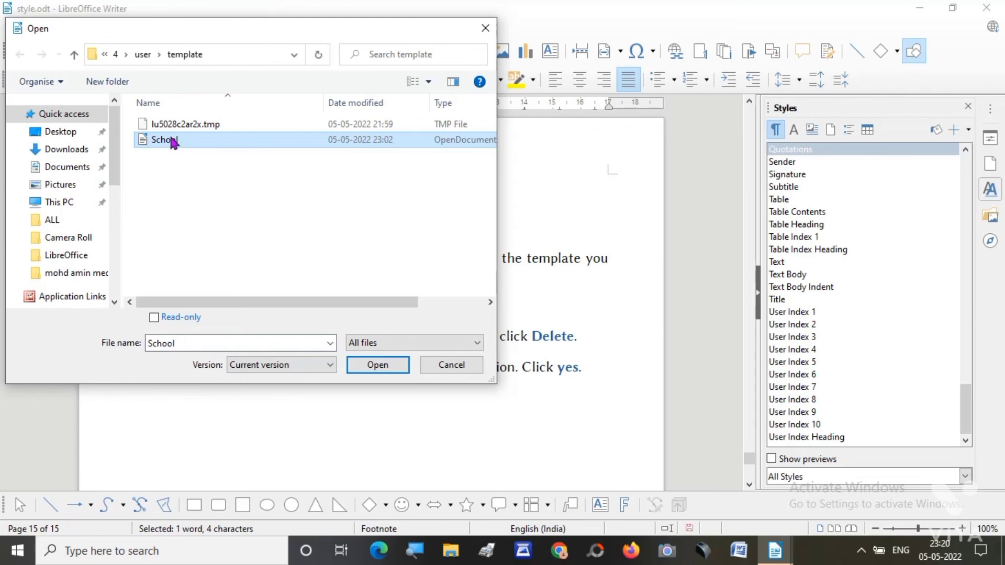
right_click(173, 141)
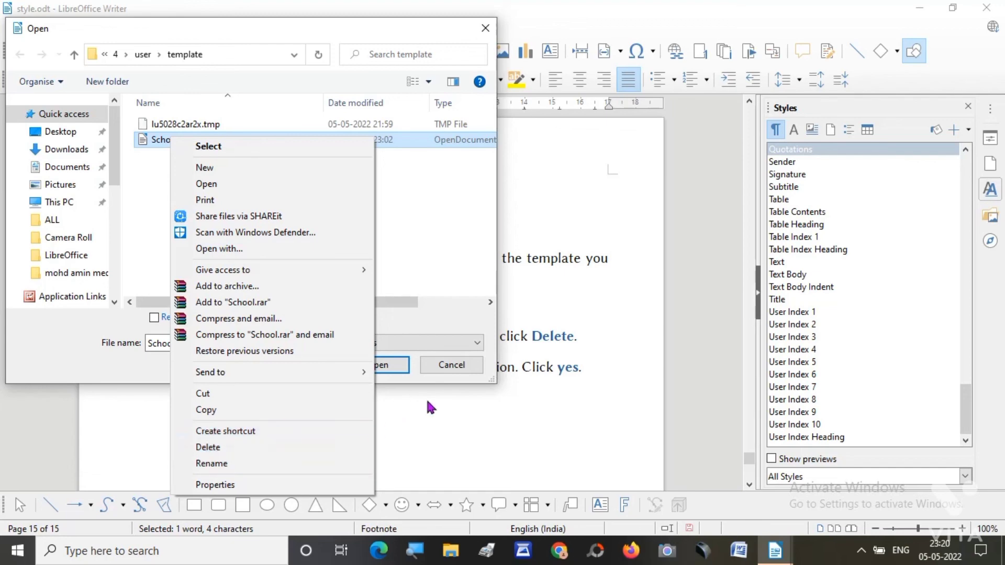
click(441, 366)
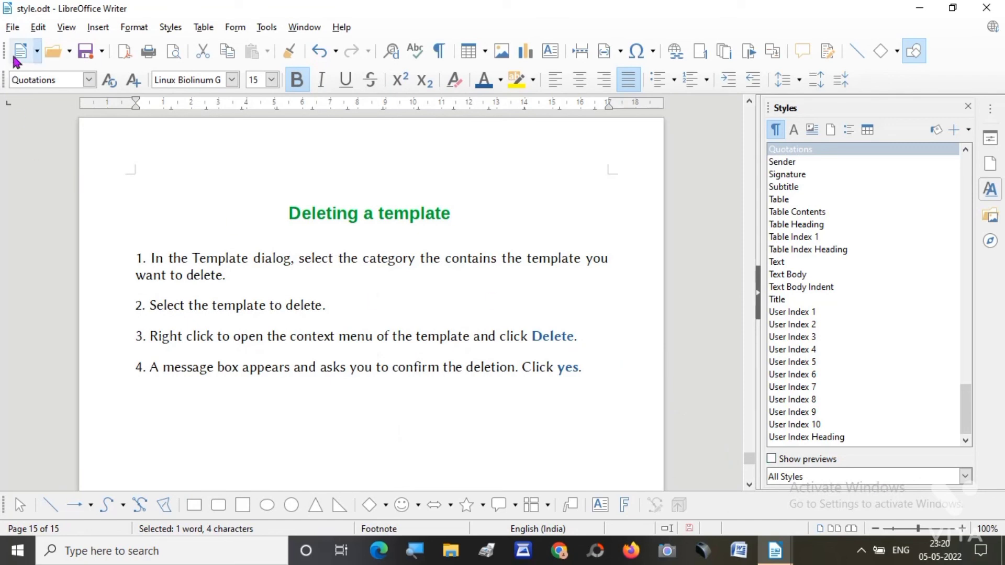
Delete the School template in the template manager, confirming the deletion, and close the manager
click(12, 29)
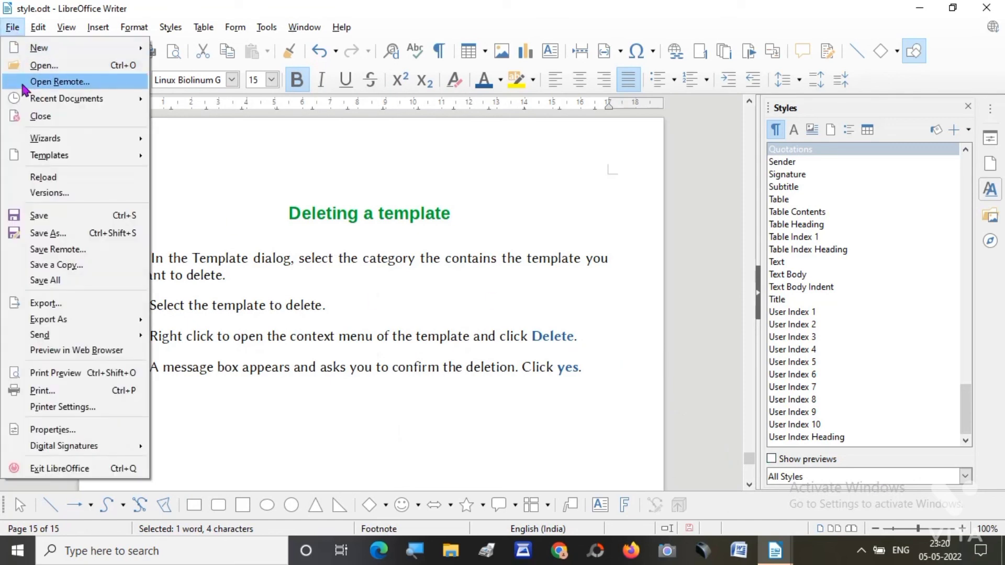
mouse_move(78, 156)
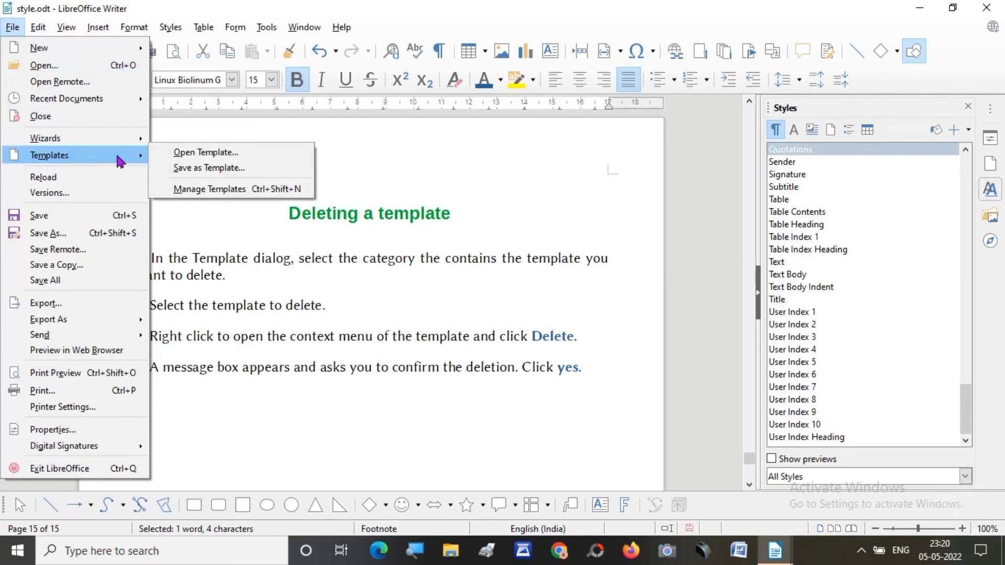
click(207, 189)
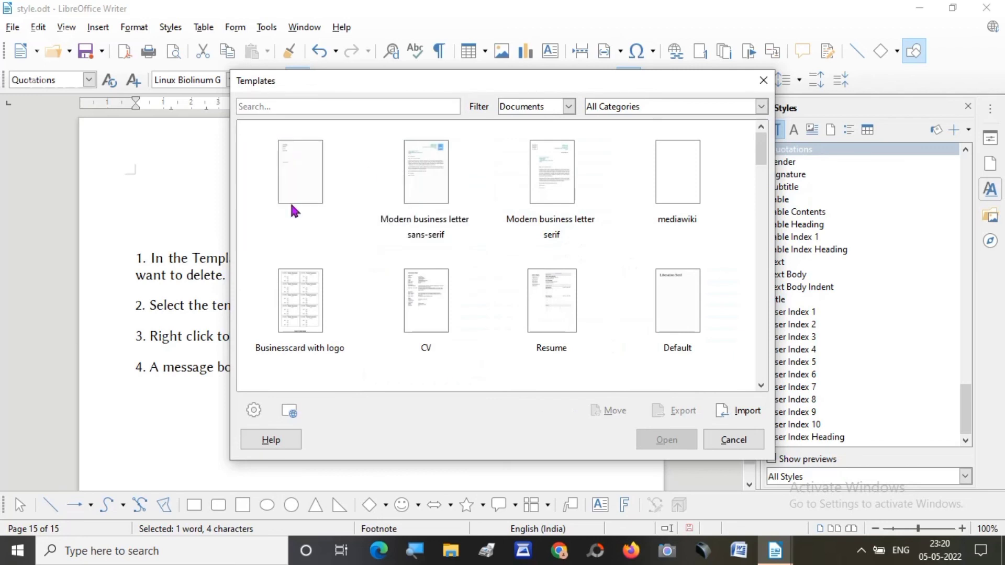
right_click(290, 169)
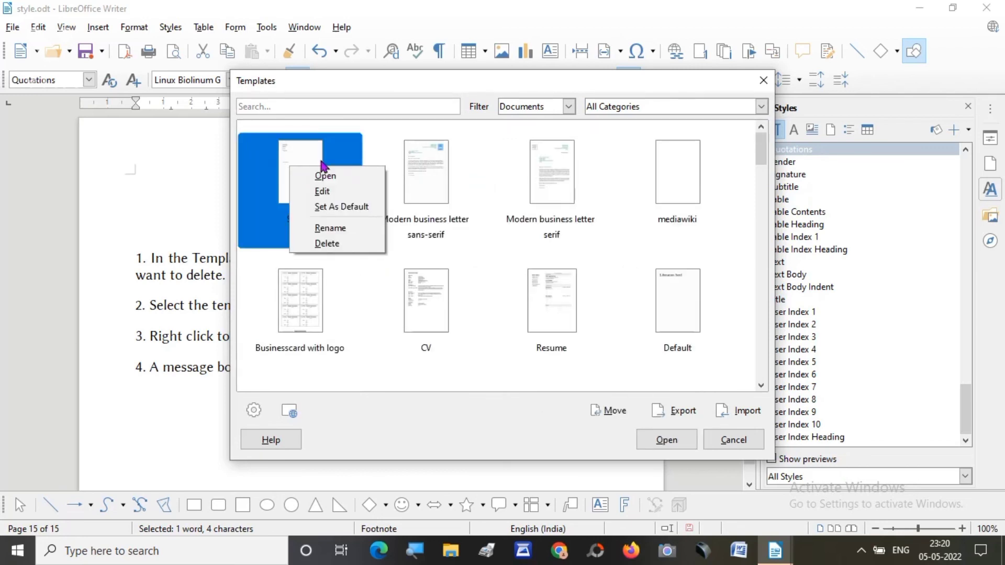
click(328, 245)
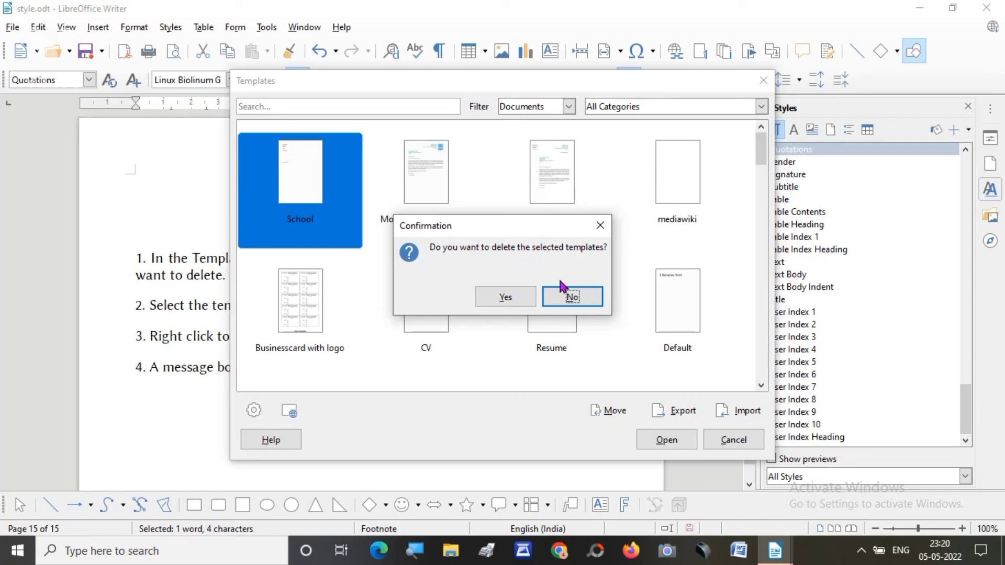
click(504, 298)
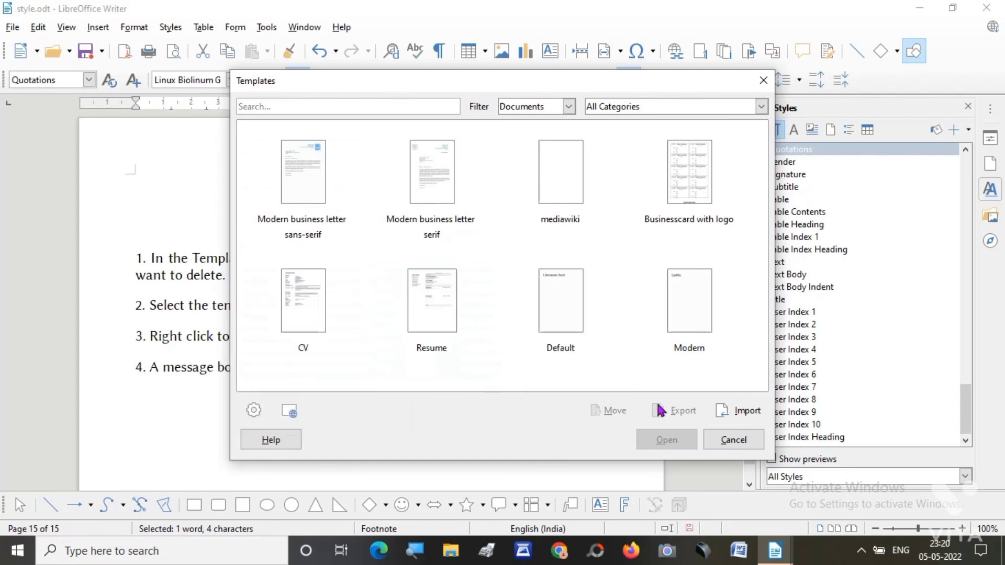
click(734, 439)
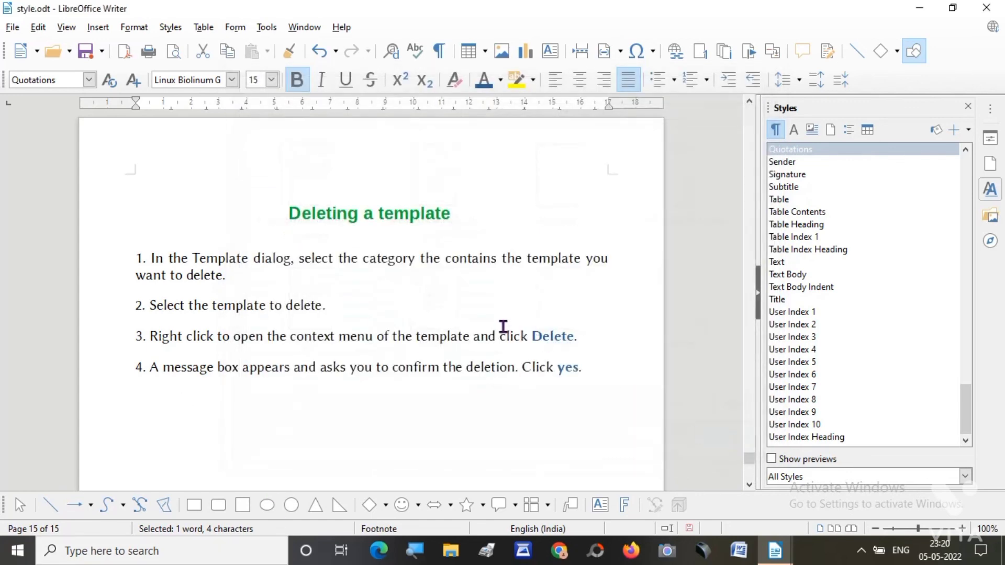
Go back through the template notes to the introduction under the Template heading
scroll(454, 411, up, 3)
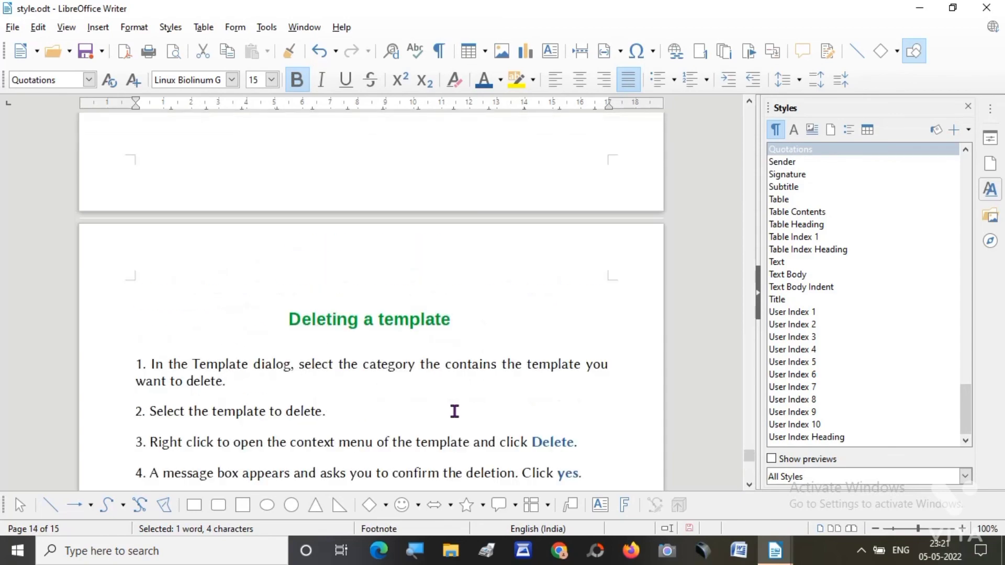
scroll(454, 411, up, 15)
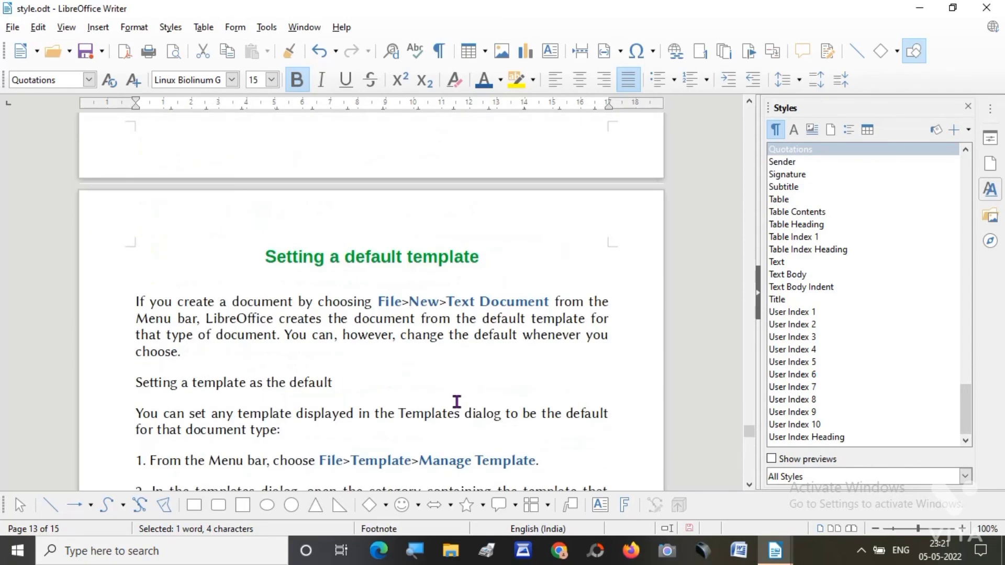
scroll(456, 402, up, 15)
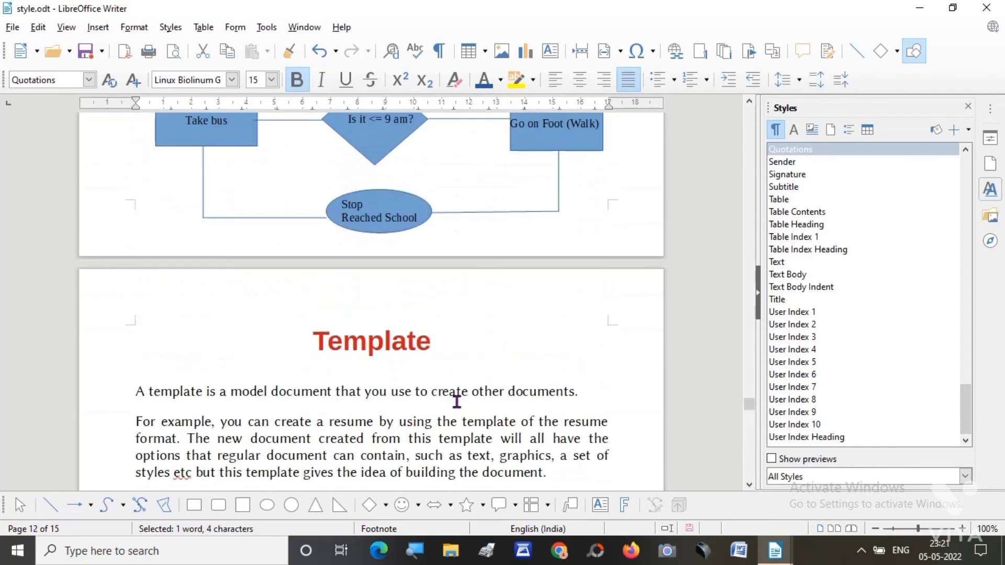
scroll(457, 402, down, 4)
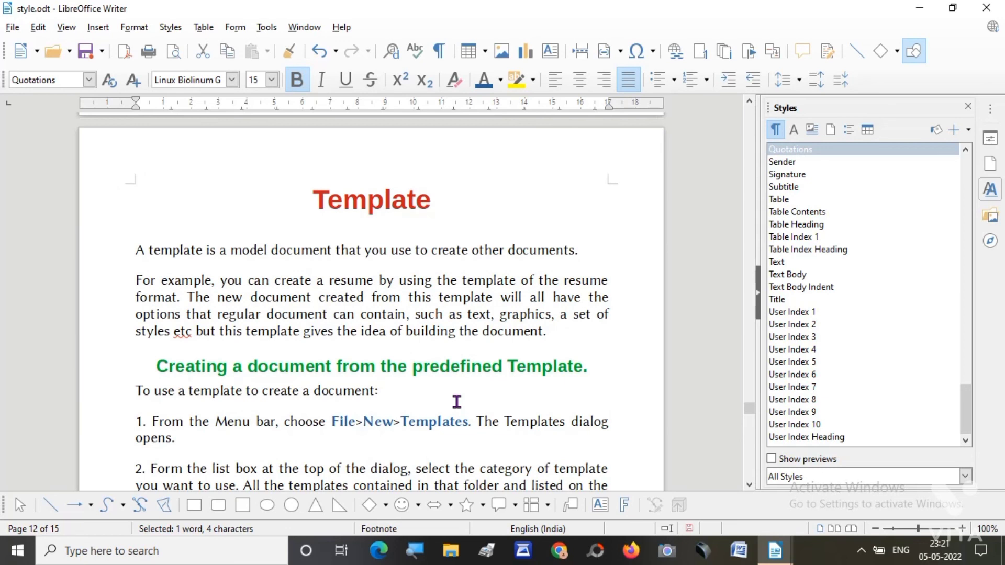